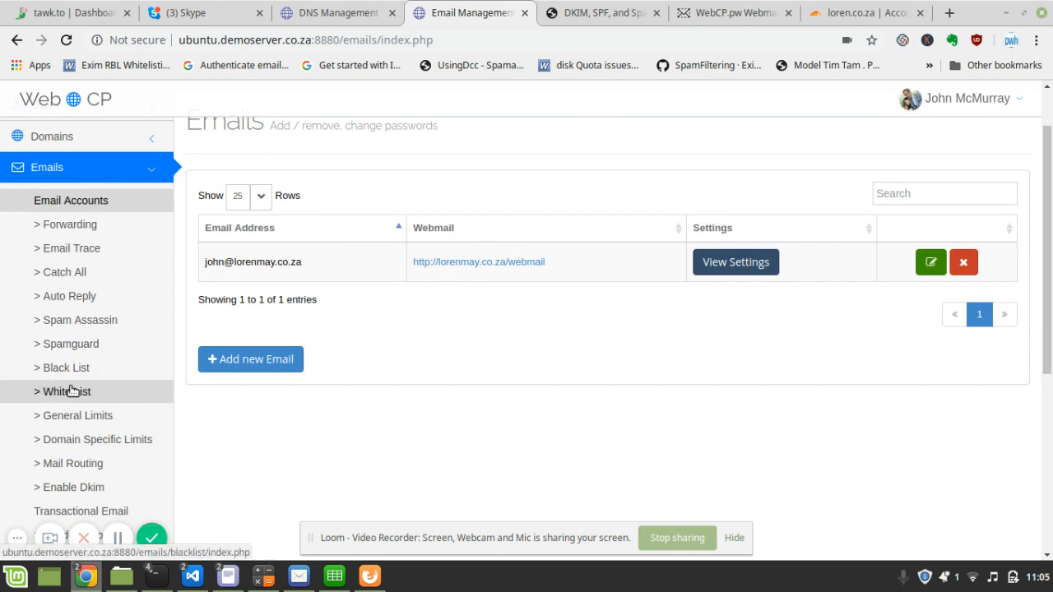
- Switch lorenmay.co.za from Not Enabled to Enabled on the Email DKIM page and confirm the success alert
{"action": "left_click", "coordinate": [71, 493]}
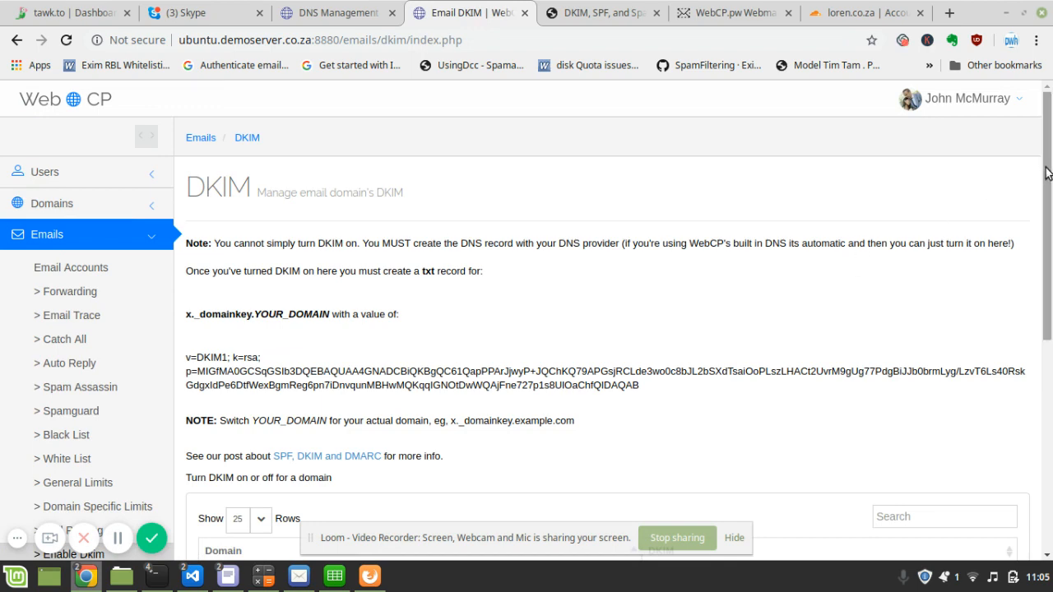
{"action": "left_click_drag", "start_coordinate": [1037, 176], "coordinate": [1026, 265]}
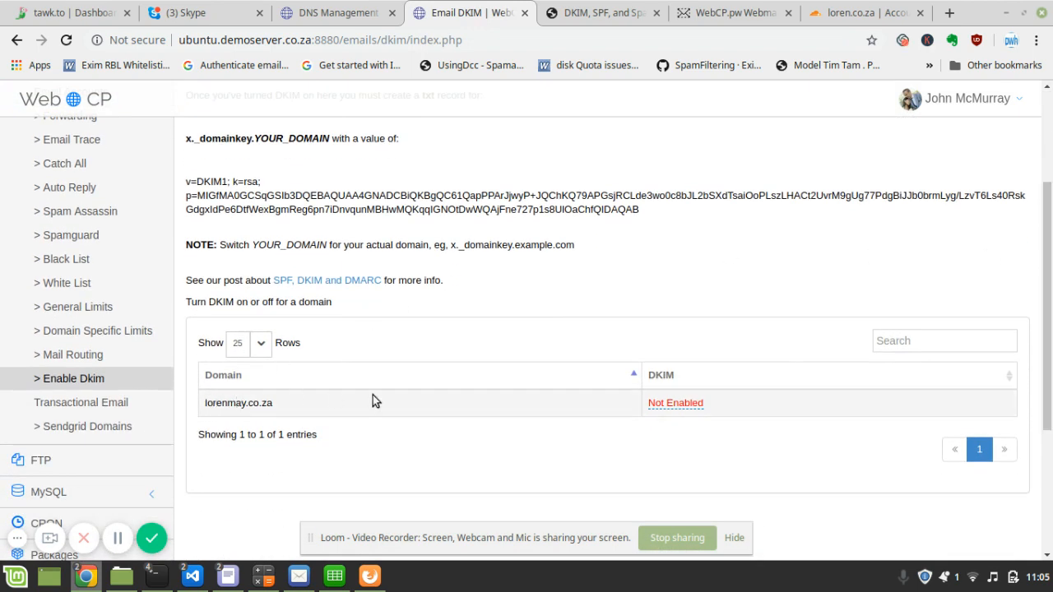
{"action": "left_click", "coordinate": [673, 406]}
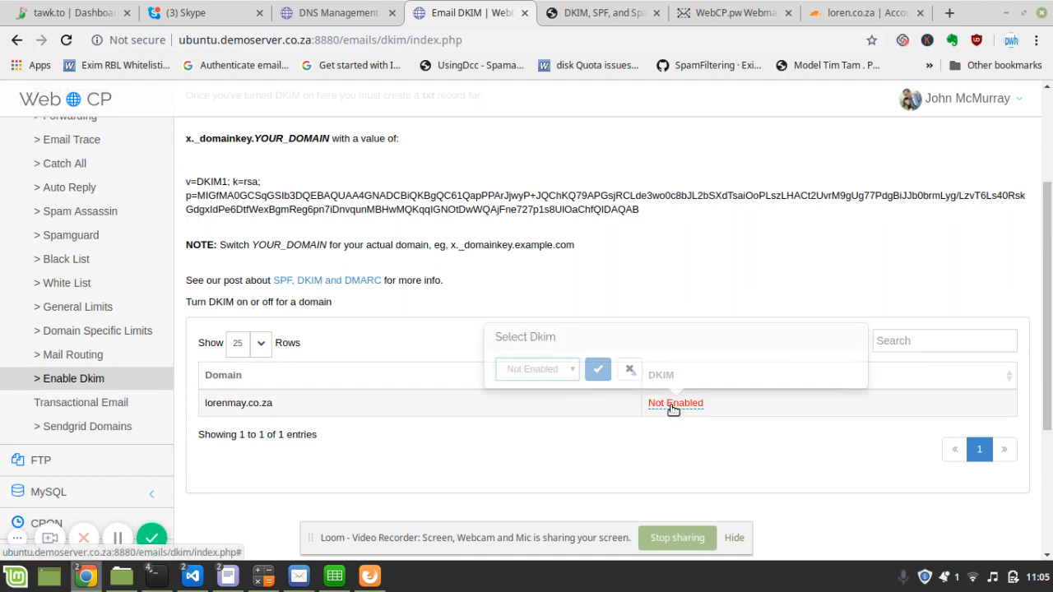
{"action": "left_click", "coordinate": [565, 372]}
{"action": "left_click", "coordinate": [539, 385]}
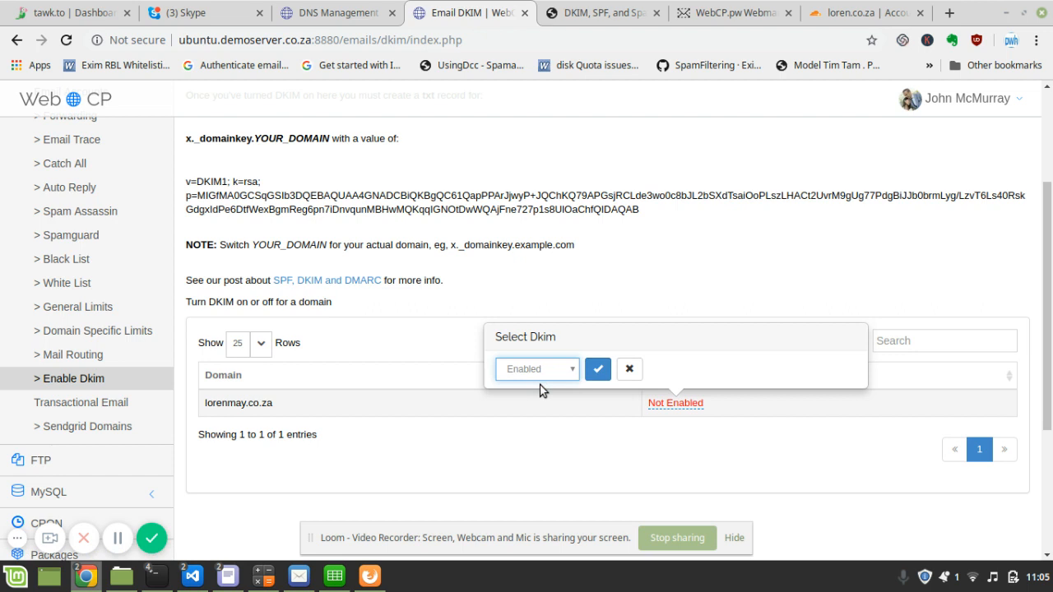
{"action": "left_click", "coordinate": [599, 370]}
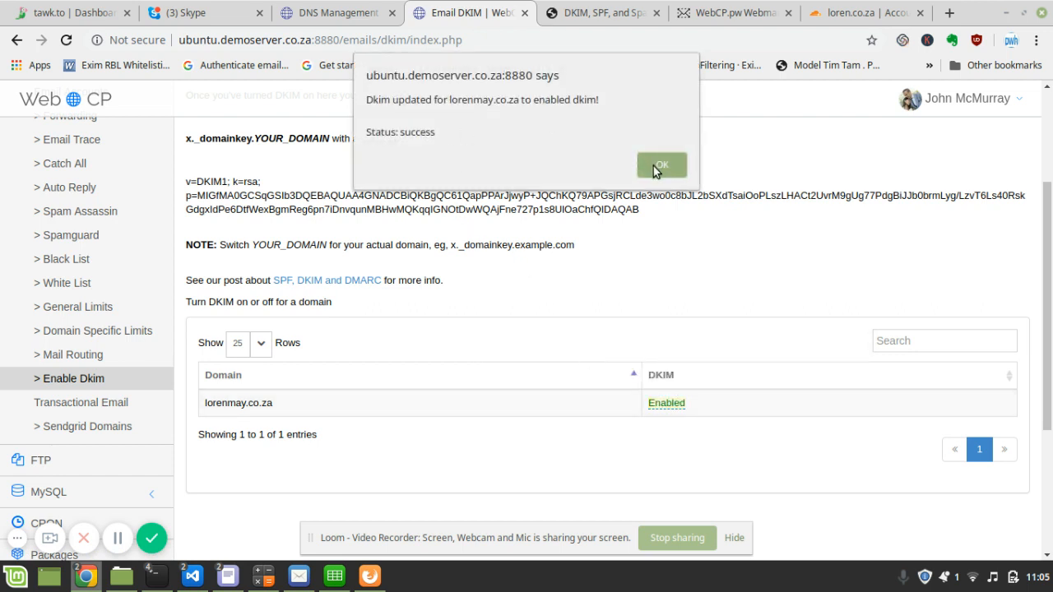
{"action": "left_click", "coordinate": [654, 168]}
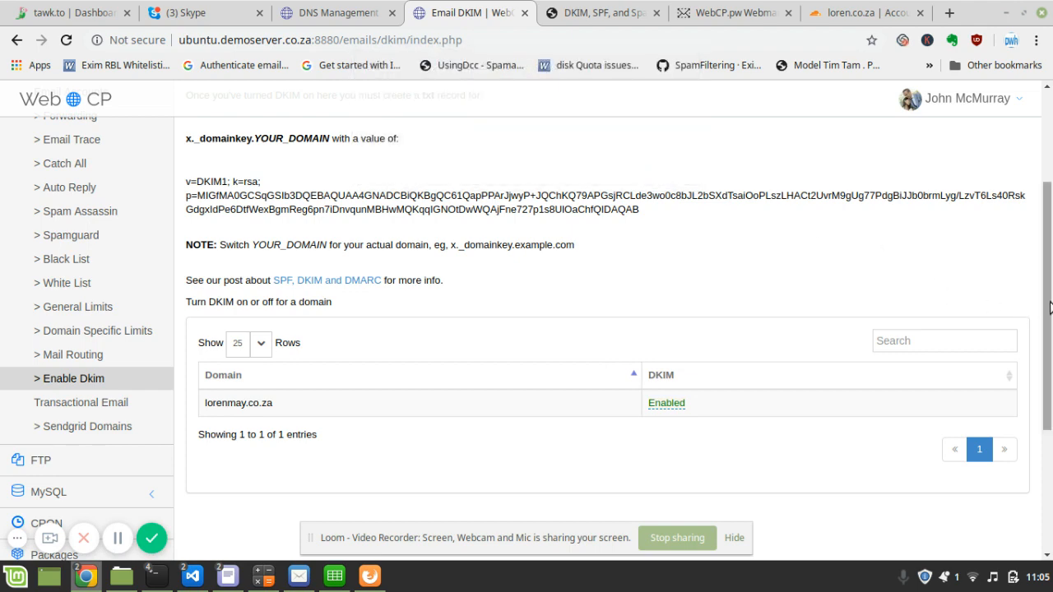
- Open the DNS zone editor for lorenmay.co.za from DNS Management
{"action": "left_click_drag", "start_coordinate": [1049, 308], "coordinate": [1047, 270]}
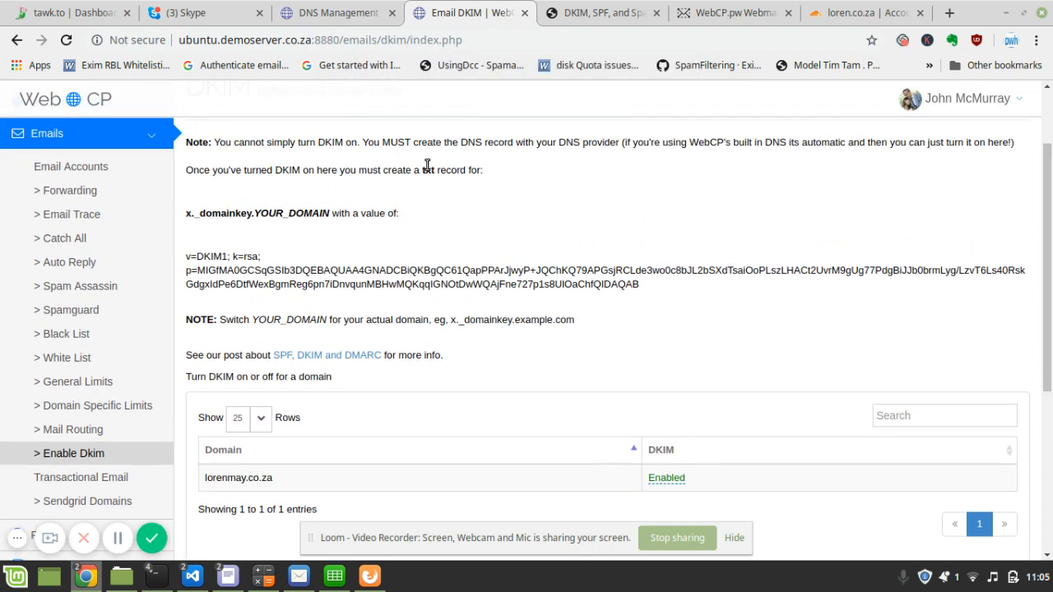
{"action": "left_click_drag", "start_coordinate": [219, 146], "coordinate": [370, 138]}
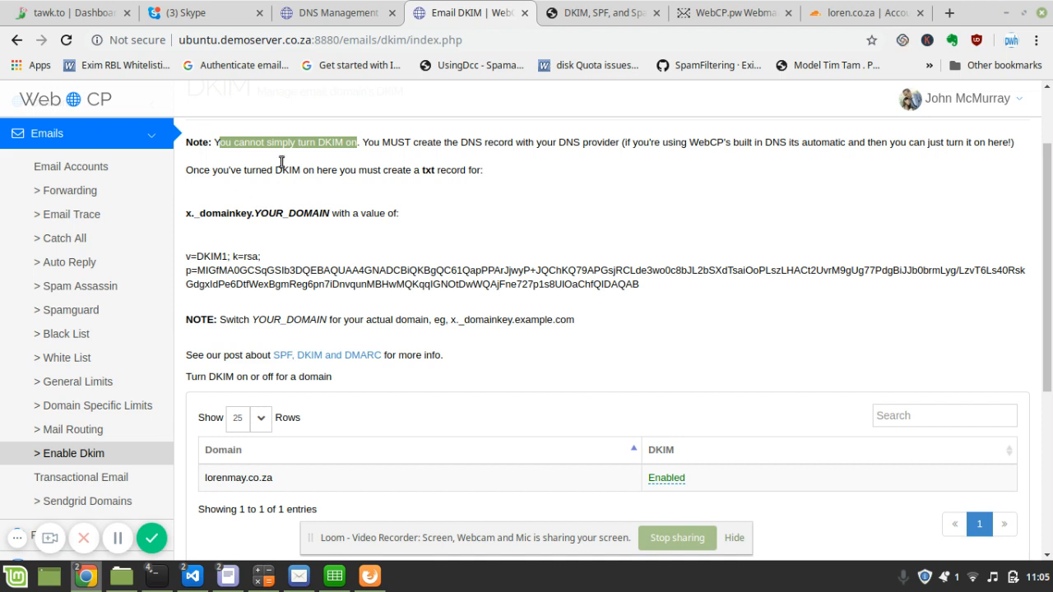
{"action": "left_click", "coordinate": [333, 10]}
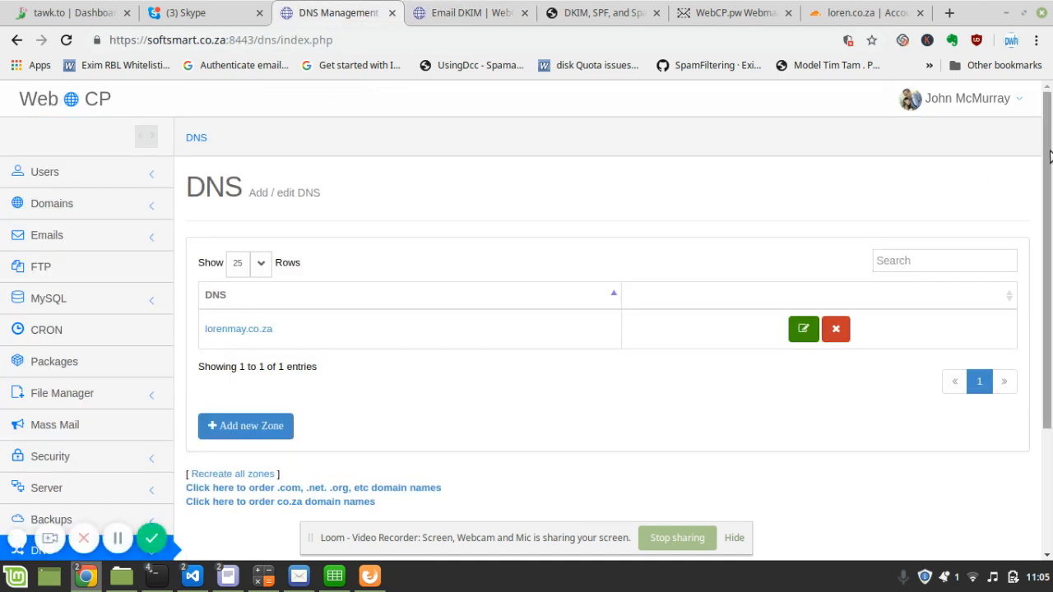
{"action": "left_click_drag", "start_coordinate": [1042, 161], "coordinate": [1039, 198]}
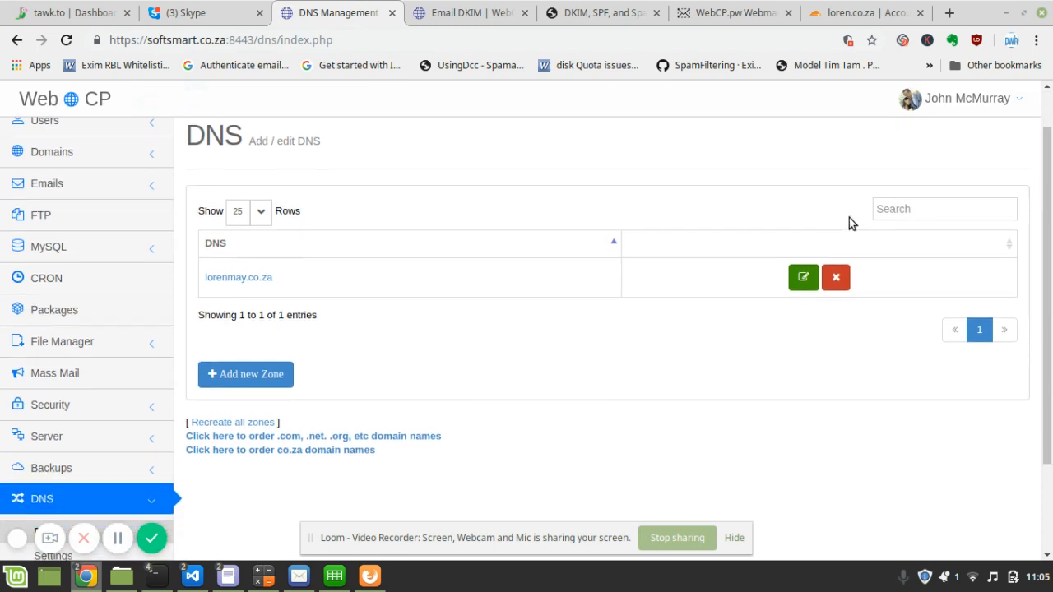
{"action": "left_click", "coordinate": [806, 279]}
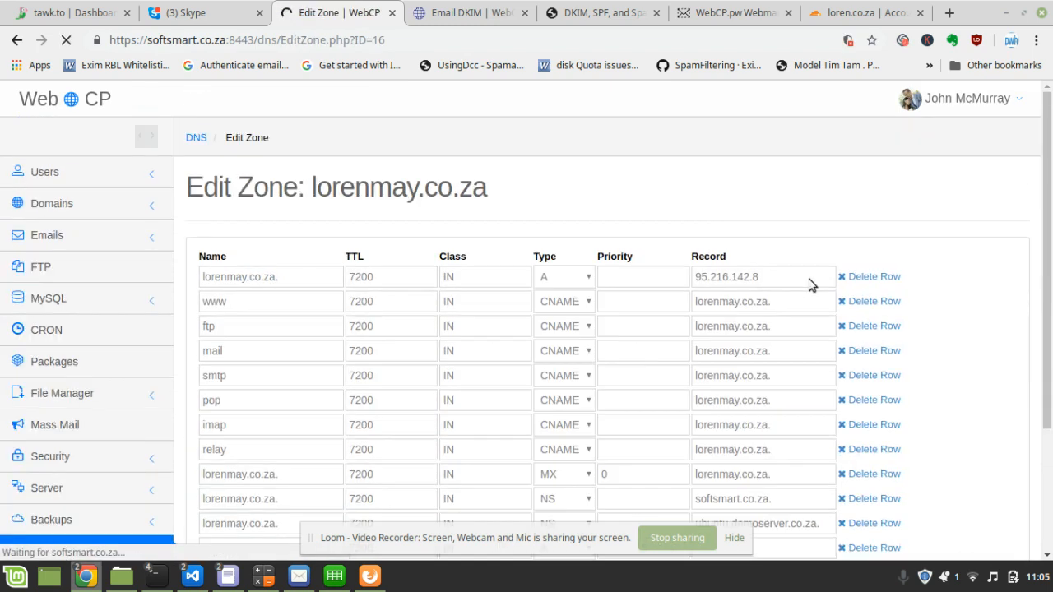
{"action": "left_click_drag", "start_coordinate": [1047, 162], "coordinate": [1008, 284]}
- Copy the x._domainkey record name from the Email DKIM instructions
{"action": "left_click", "coordinate": [481, 14]}
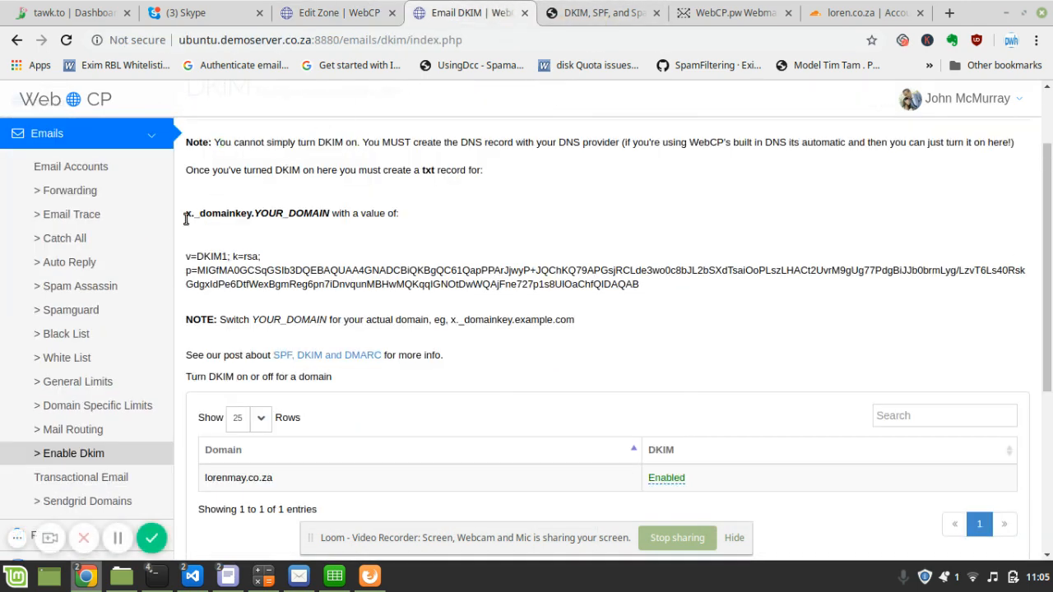
{"action": "left_click_drag", "start_coordinate": [187, 216], "coordinate": [249, 219]}
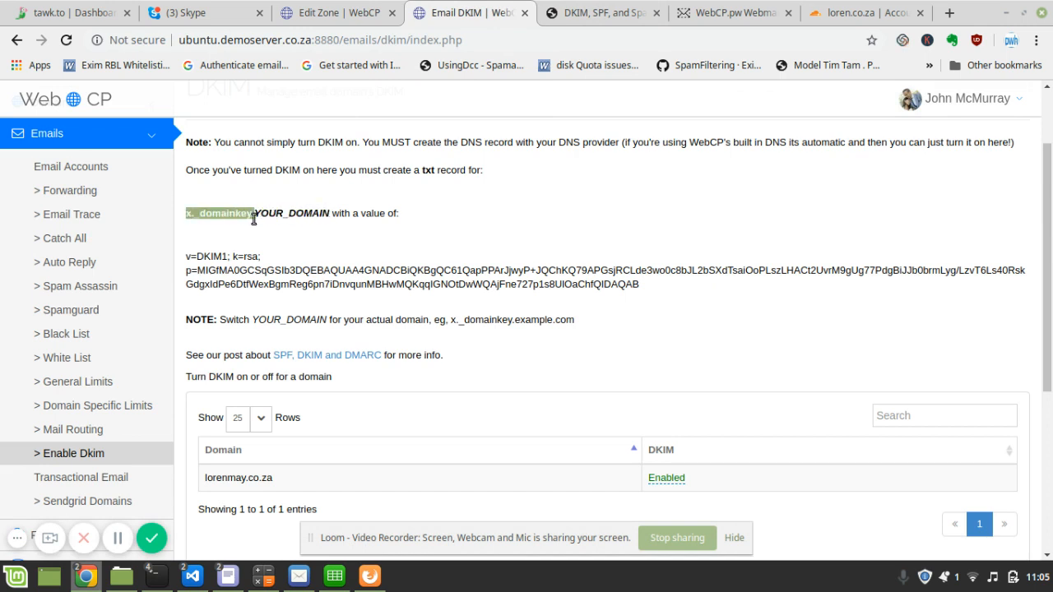
{"action": "left_click", "coordinate": [333, 11]}
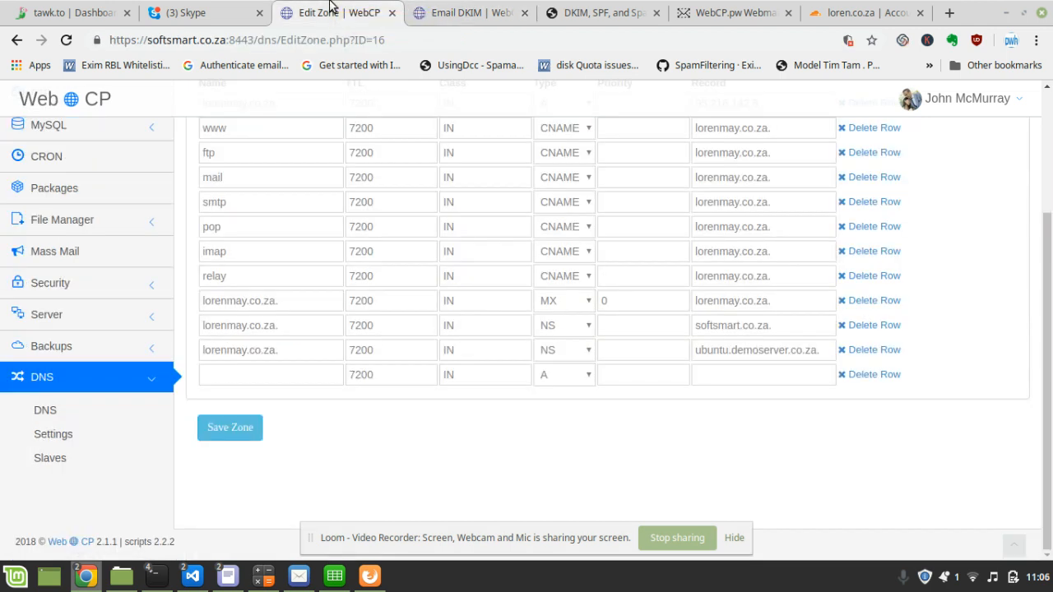
- Start a new TXT record named x._domainkey.lorenmay.co.za. in the zone
{"action": "left_click", "coordinate": [242, 376]}
{"action": "type", "text": "x._domainkey"}
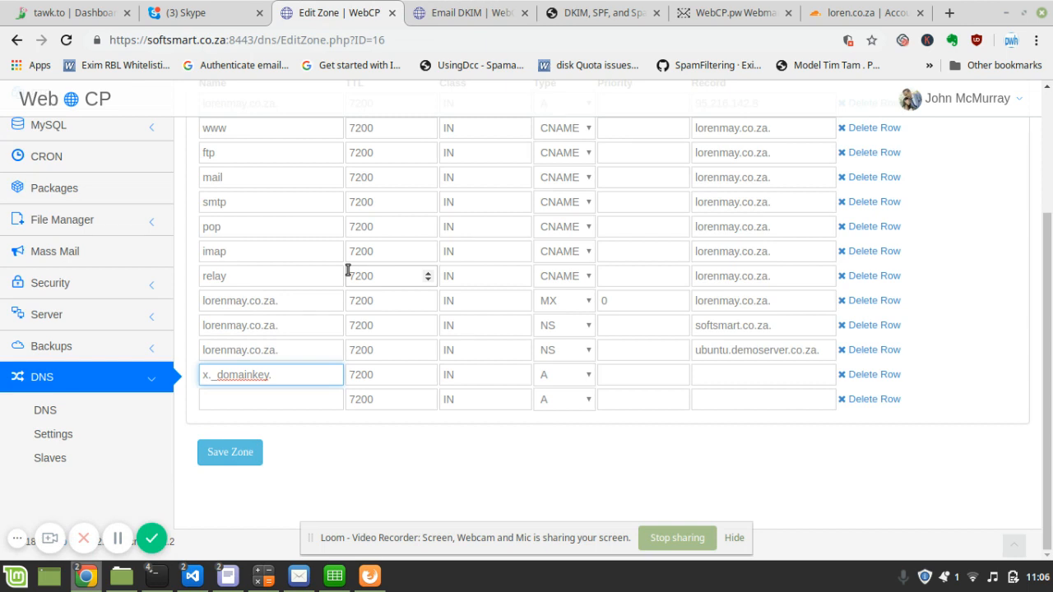
{"action": "type", "text": ".lore"}
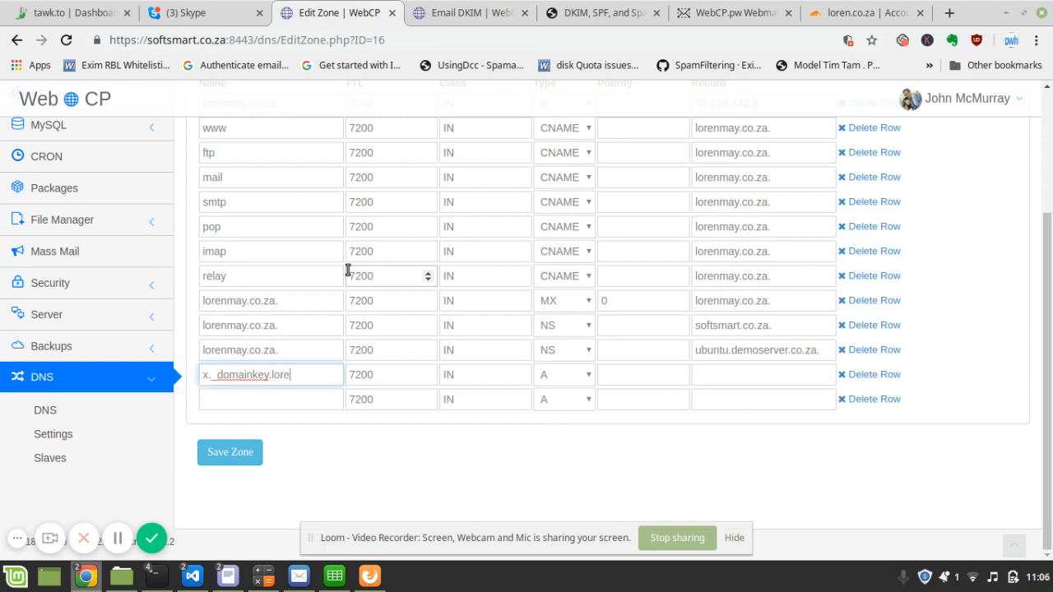
{"action": "type", "text": "nmay.co.za."}
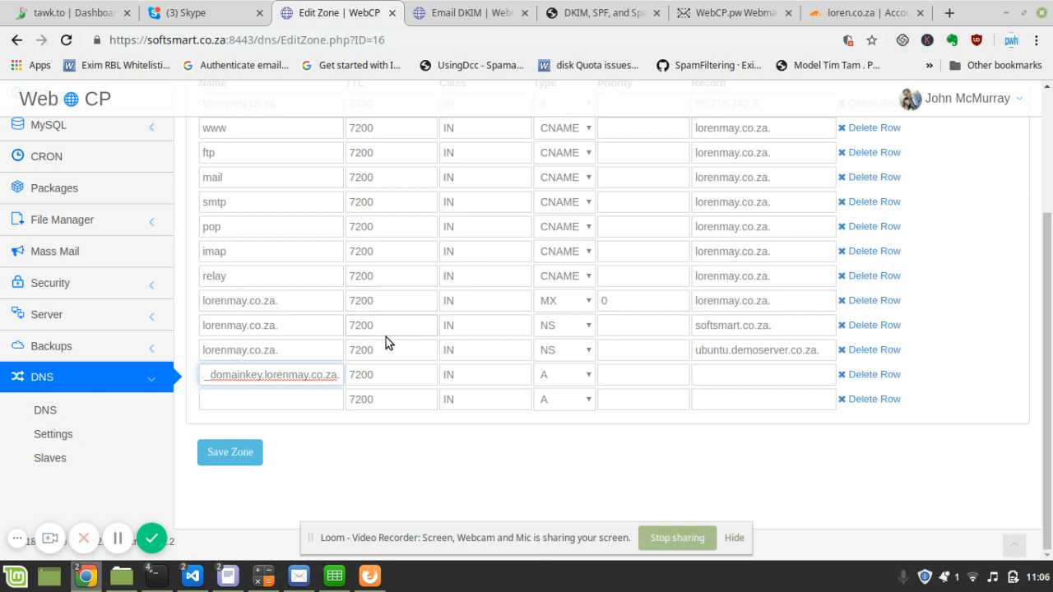
{"action": "left_click", "coordinate": [560, 374]}
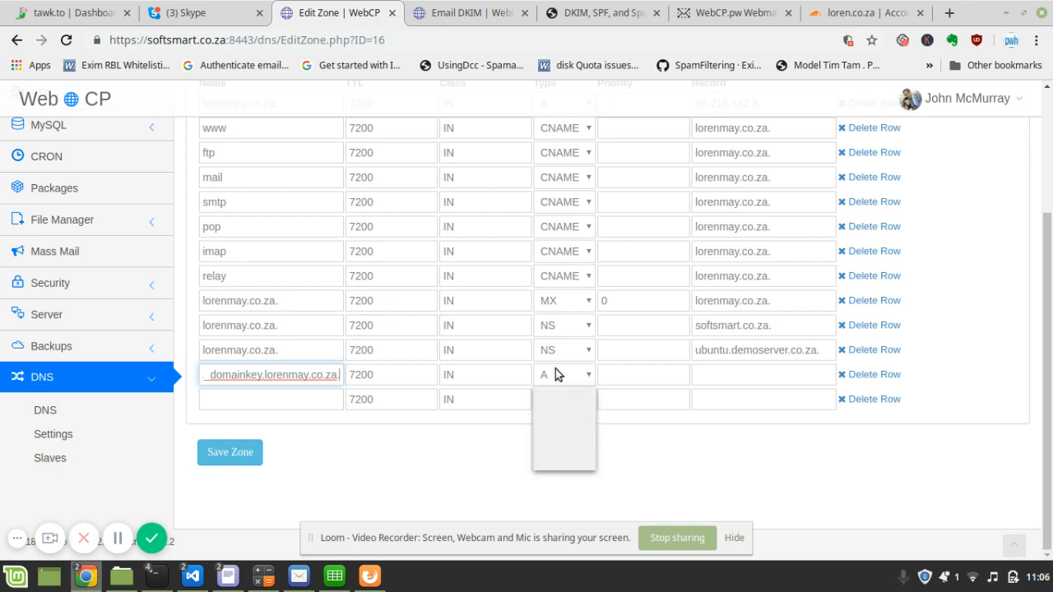
{"action": "left_click", "coordinate": [551, 461]}
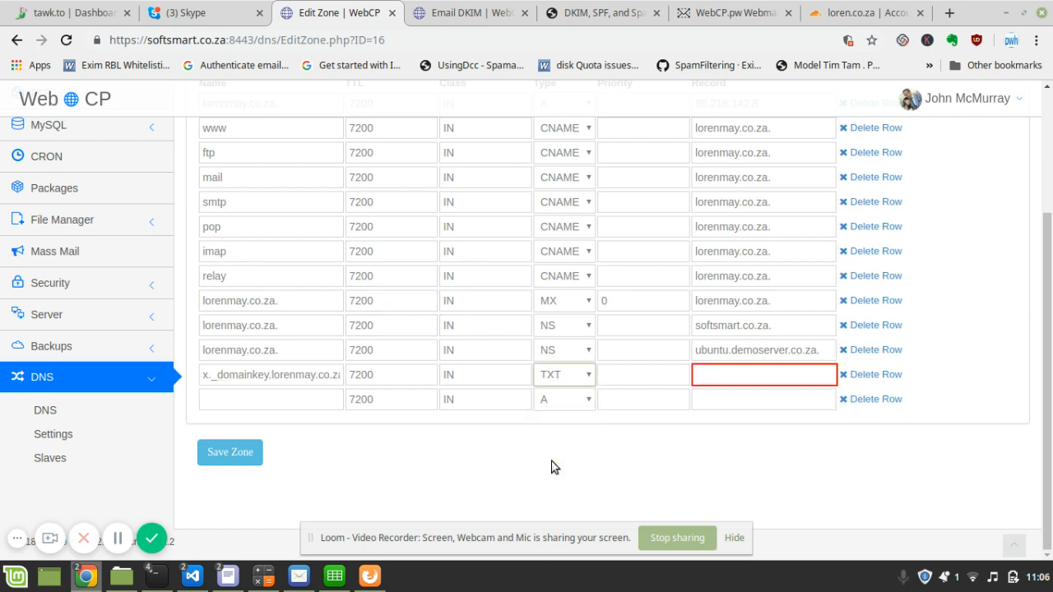
- Paste the DKIM key from the instructions as the record value and save the zone
{"action": "left_click", "coordinate": [411, 15]}
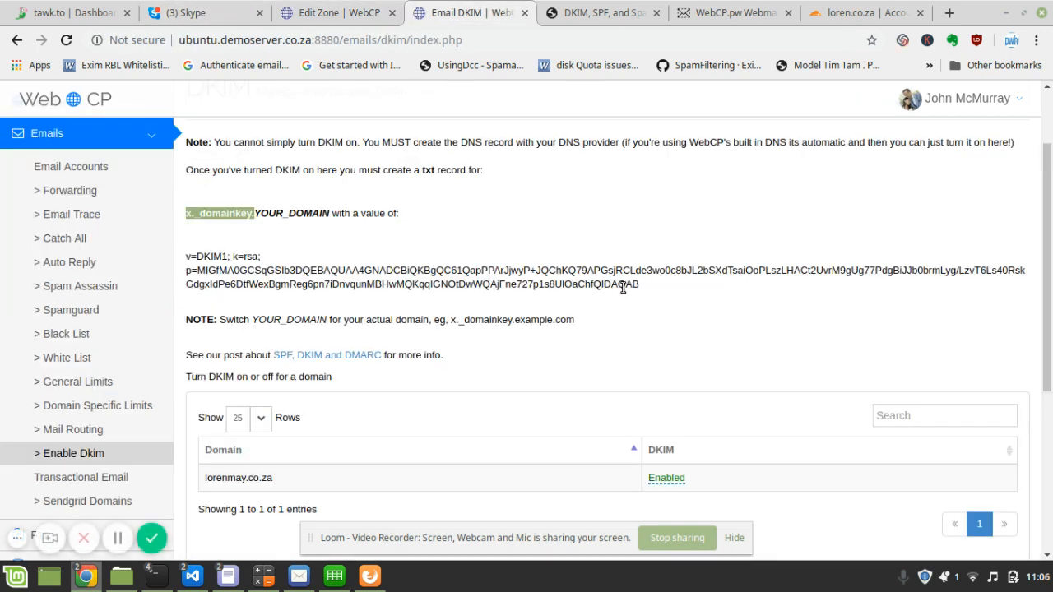
{"action": "left_click_drag", "start_coordinate": [645, 285], "coordinate": [185, 256]}
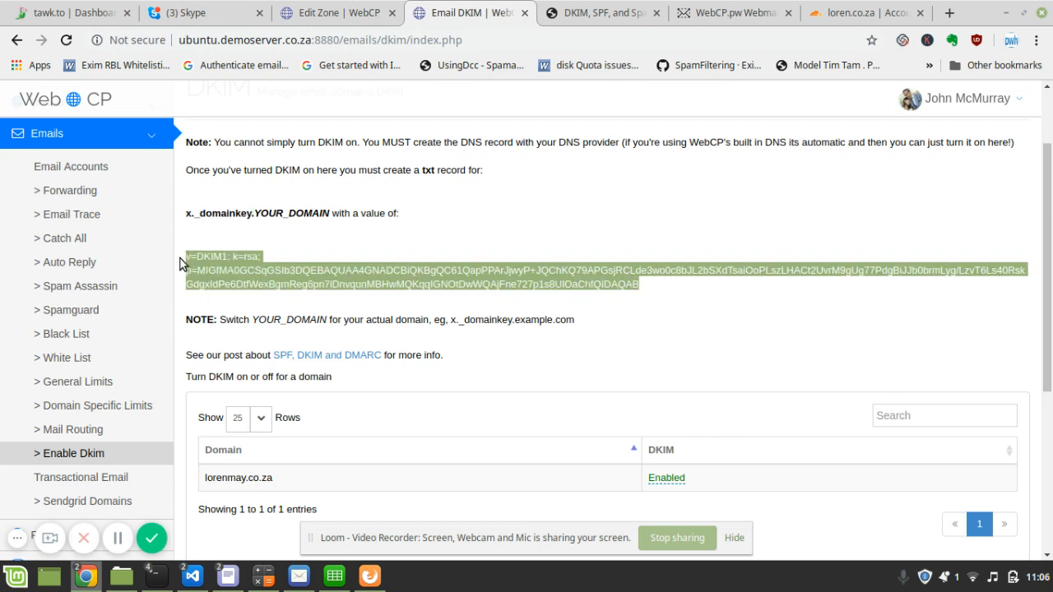
{"action": "left_click", "coordinate": [327, 12]}
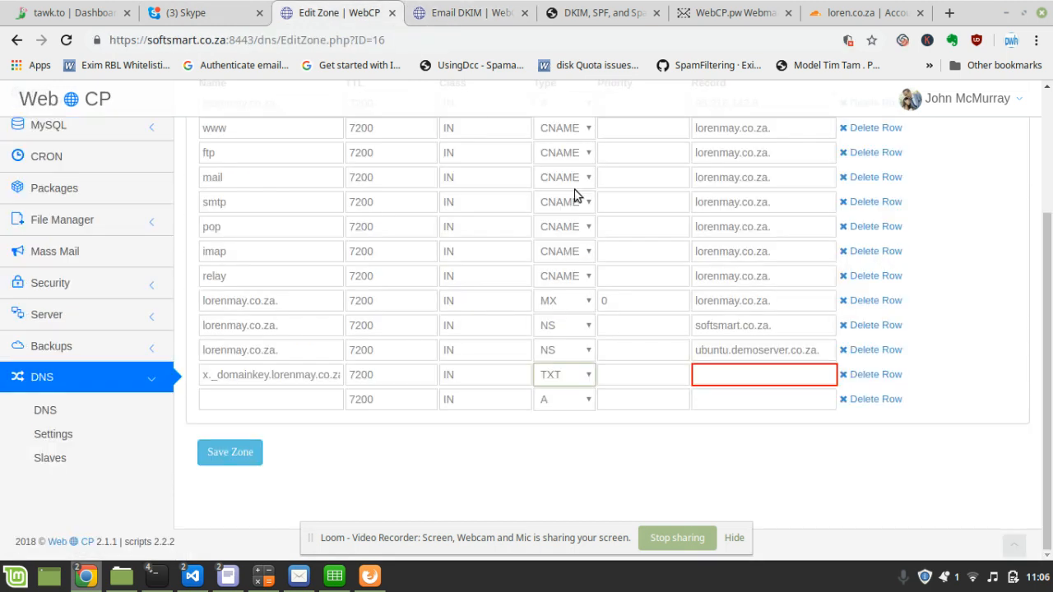
{"action": "left_click", "coordinate": [780, 380]}
{"action": "key", "text": "ctrl+v"}
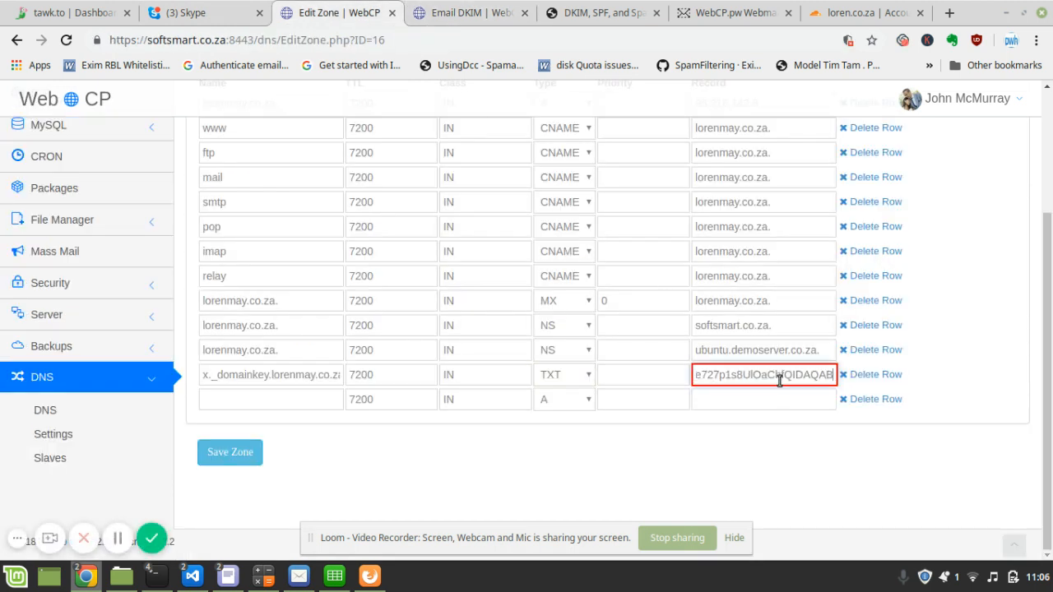
{"action": "left_click", "coordinate": [224, 453]}
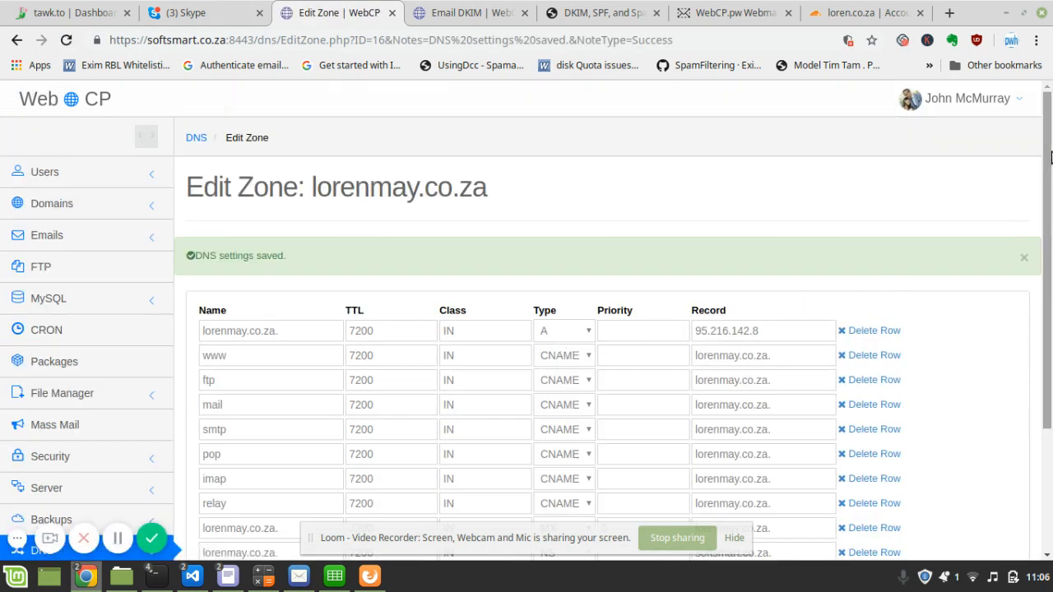
{"action": "left_click_drag", "start_coordinate": [1049, 158], "coordinate": [1049, 350]}
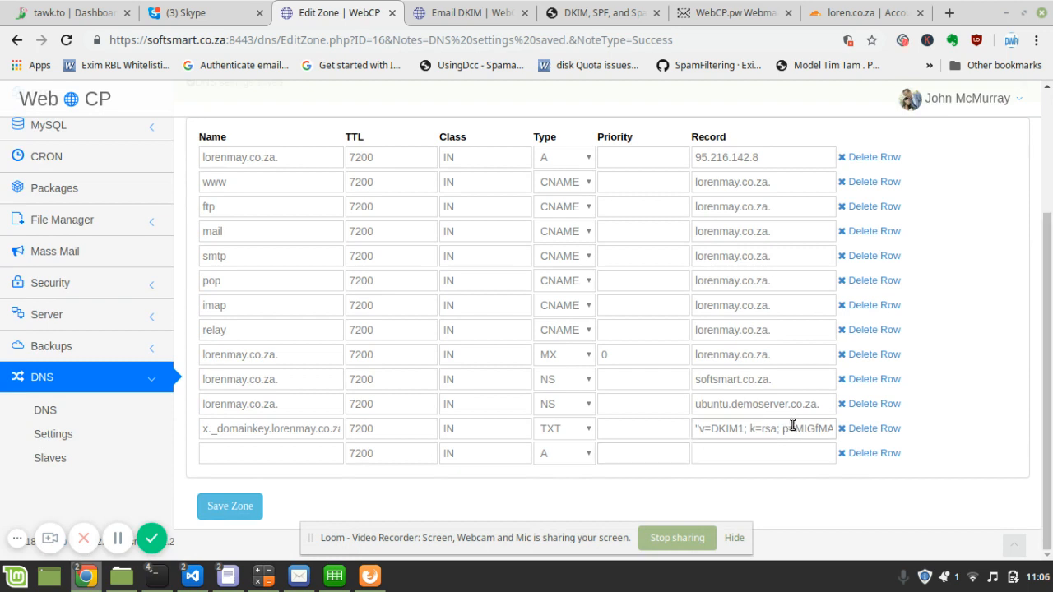
{"action": "left_click", "coordinate": [463, 10]}
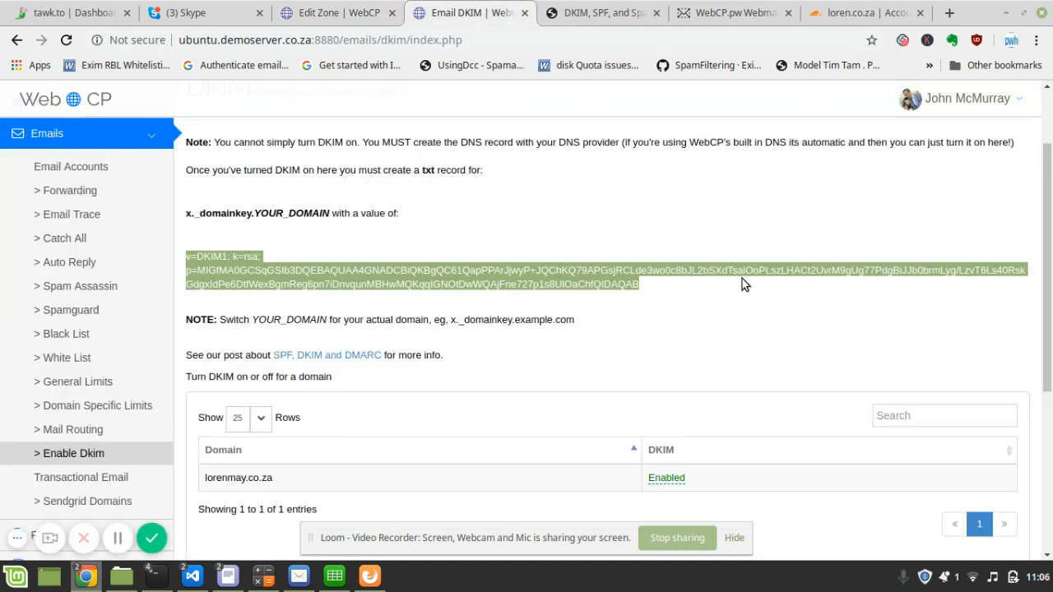
- Open the SPF, DKIM and DMARC article in a new tab and select its example SPF line
{"action": "middle_click", "coordinate": [327, 356]}
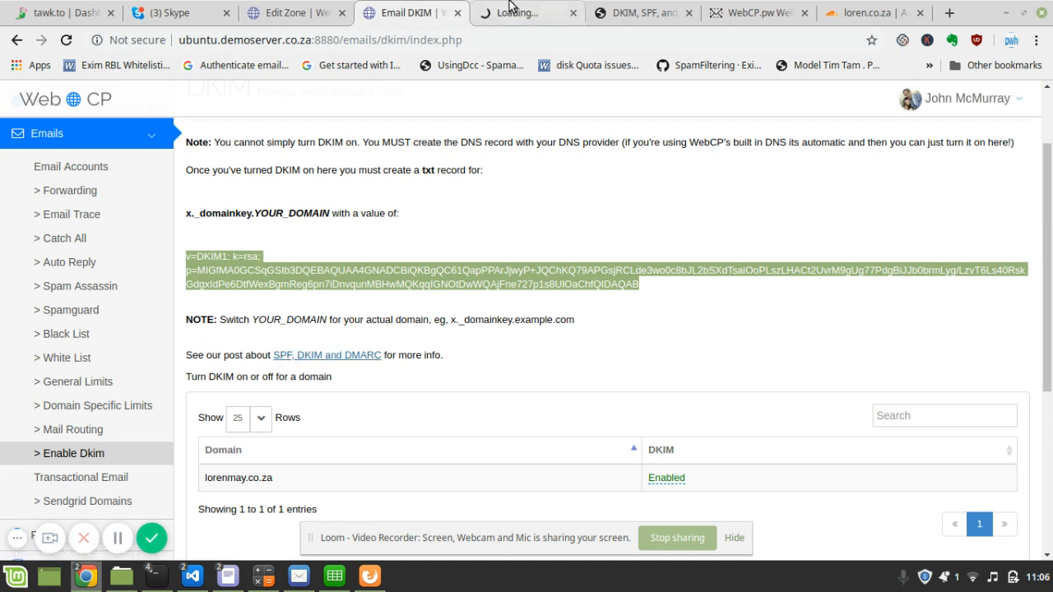
{"action": "left_click", "coordinate": [510, 10]}
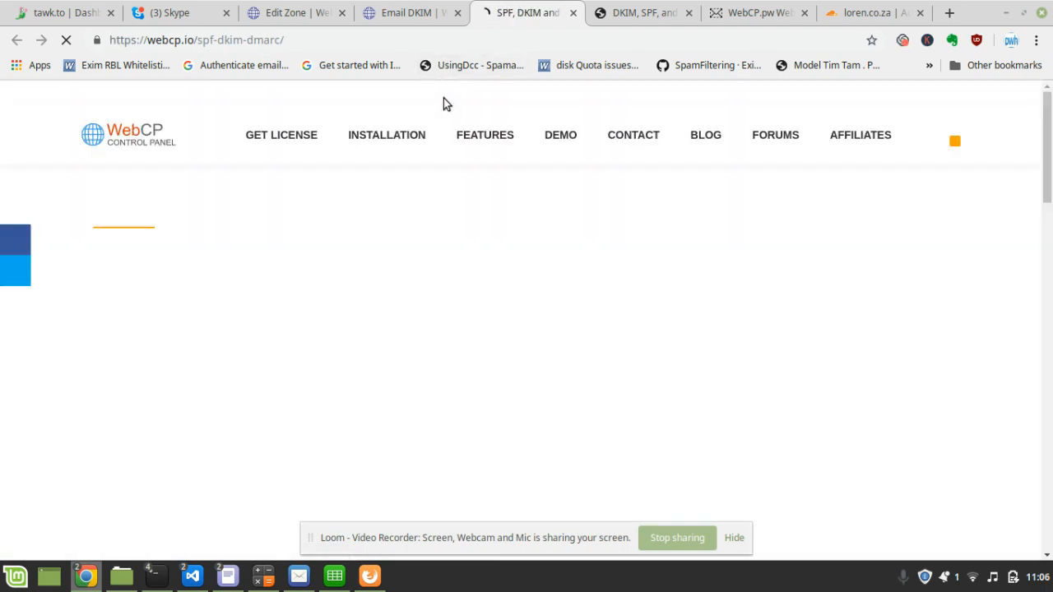
{"action": "left_click_drag", "start_coordinate": [1049, 156], "coordinate": [1034, 264]}
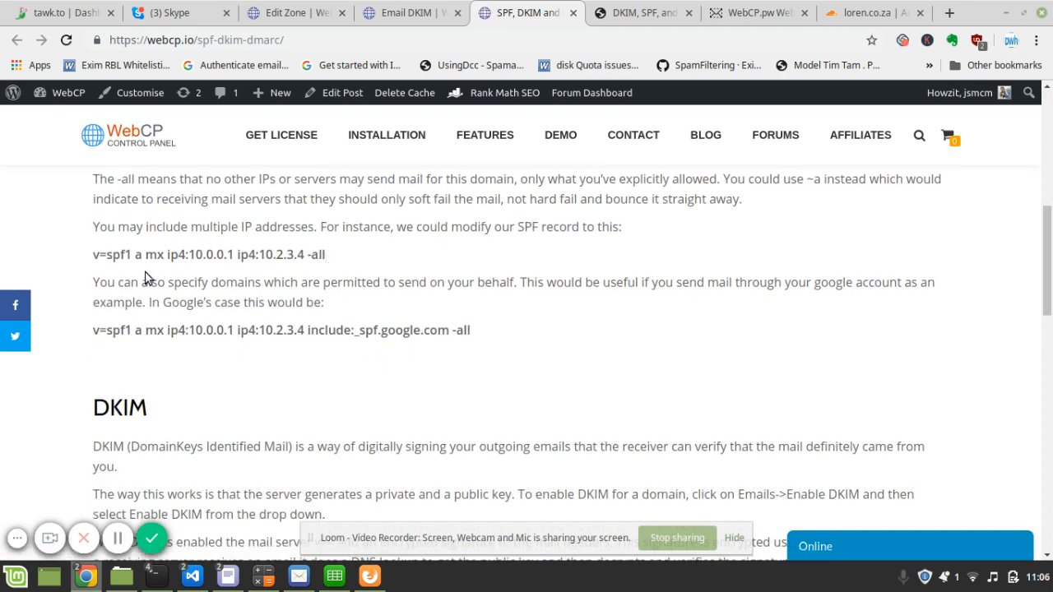
{"action": "triple_click", "coordinate": [91, 261]}
{"action": "left_click", "coordinate": [393, 10]}
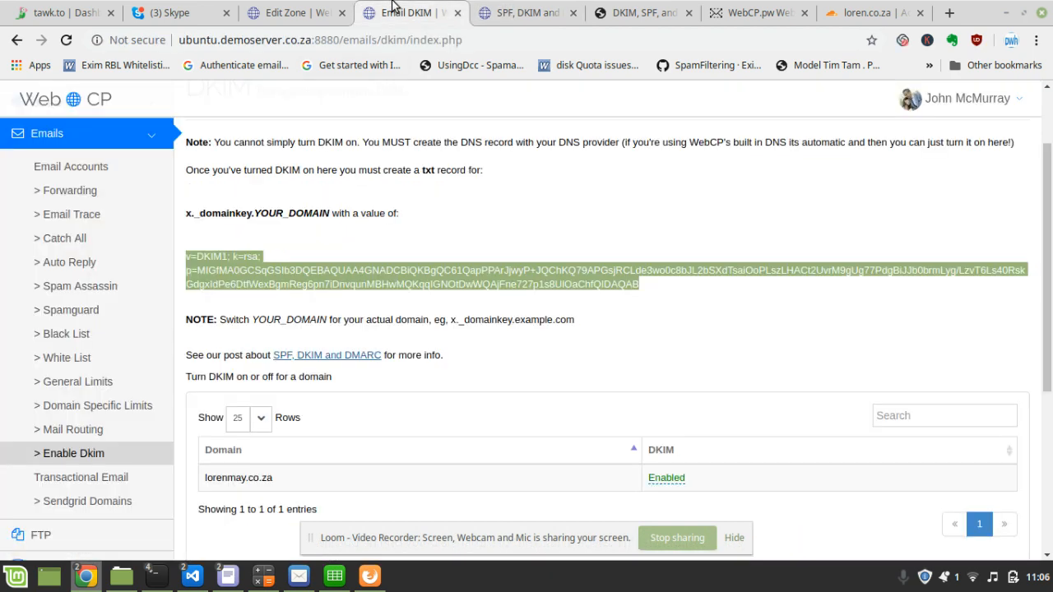
- Add a new @ row of type TXT in the lorenmay.co.za zone
{"action": "left_click", "coordinate": [300, 8]}
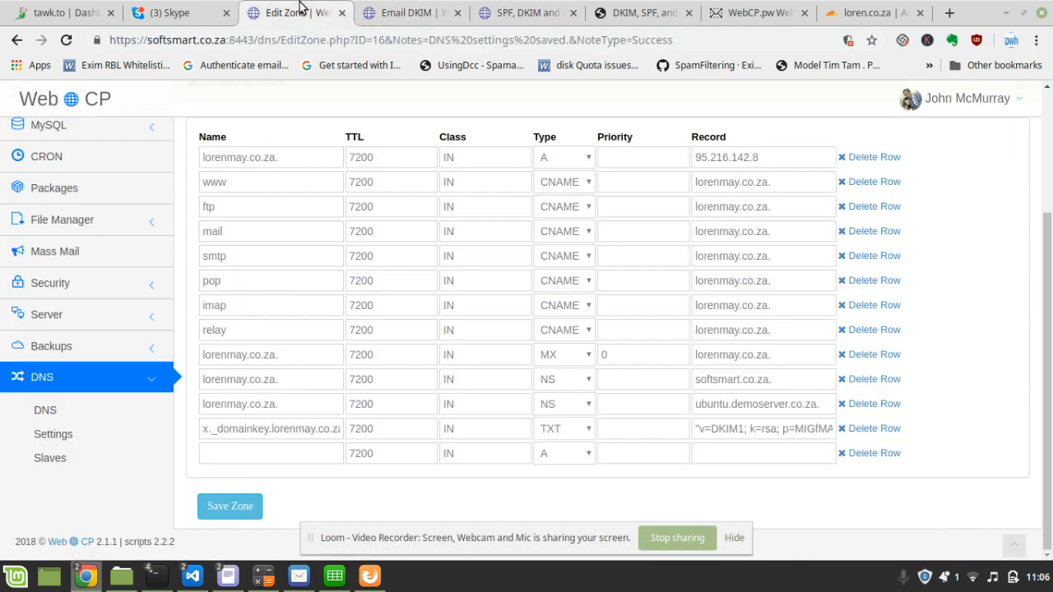
{"action": "left_click", "coordinate": [245, 453]}
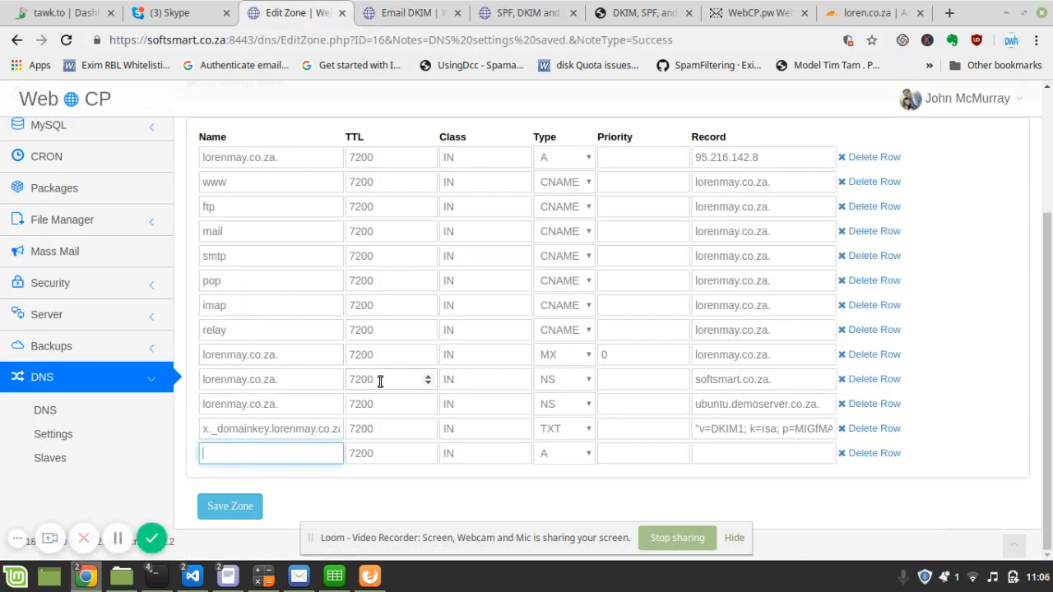
{"action": "type", "text": "@"}
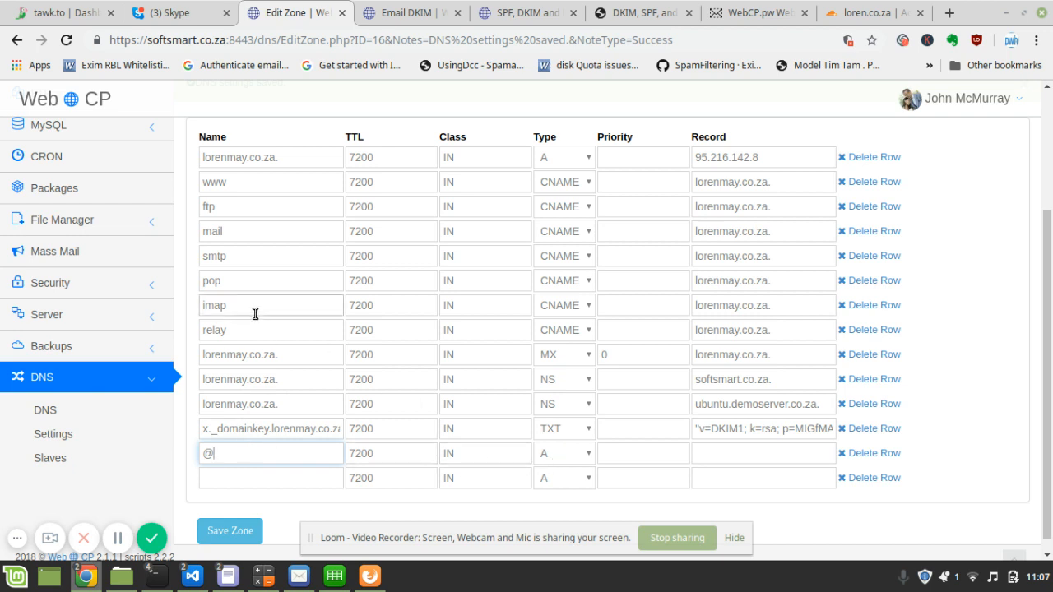
{"action": "left_click", "coordinate": [546, 454]}
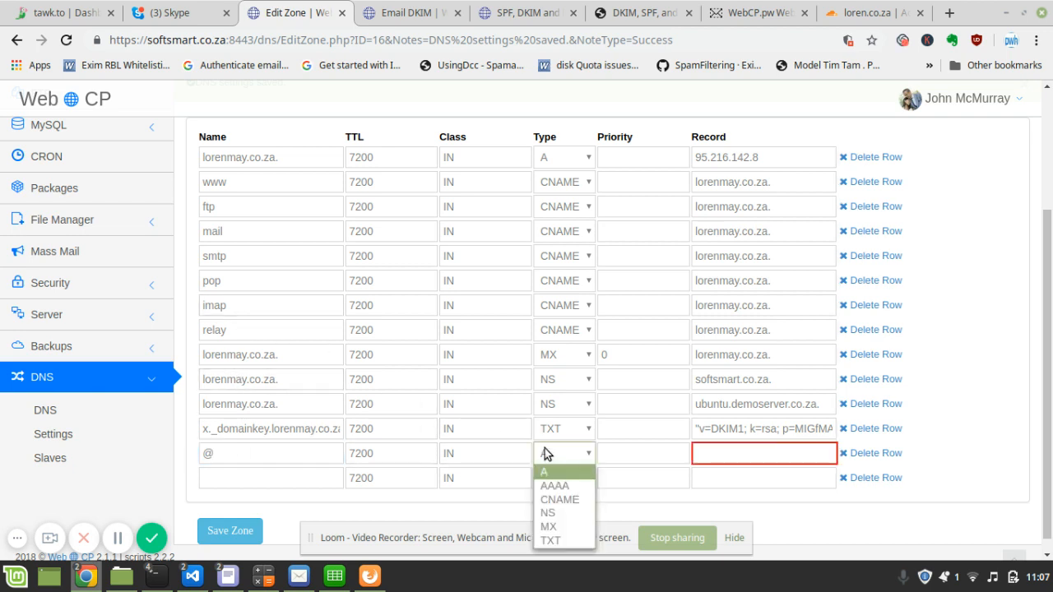
{"action": "left_click", "coordinate": [559, 540]}
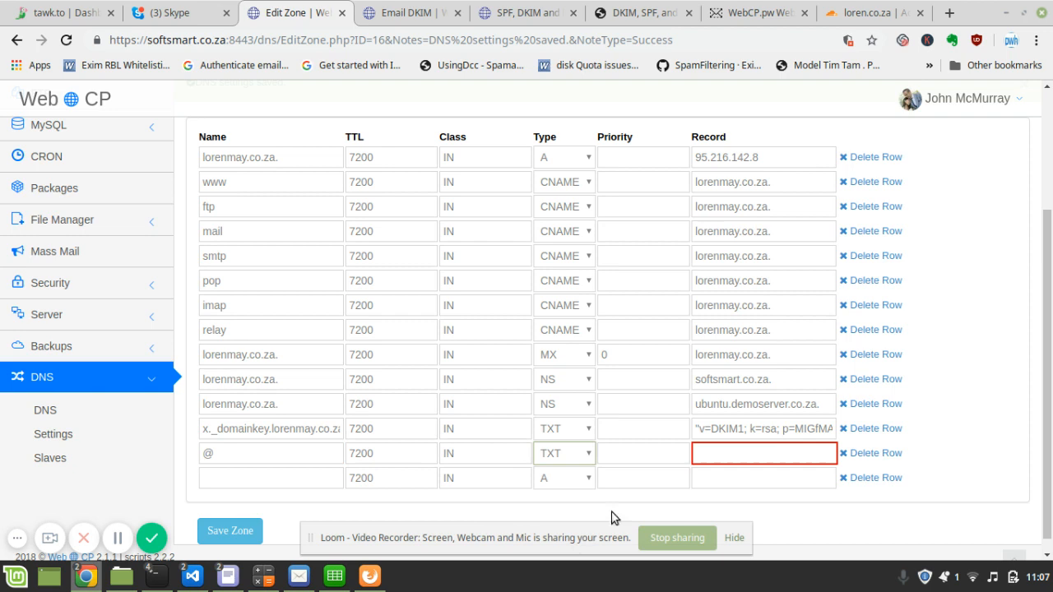
- Set its value to v=spf1 a mx ip4:95.216.142.8 -all and save the zone
{"action": "left_click", "coordinate": [732, 458]}
{"action": "key", "text": "ctrl+v"}
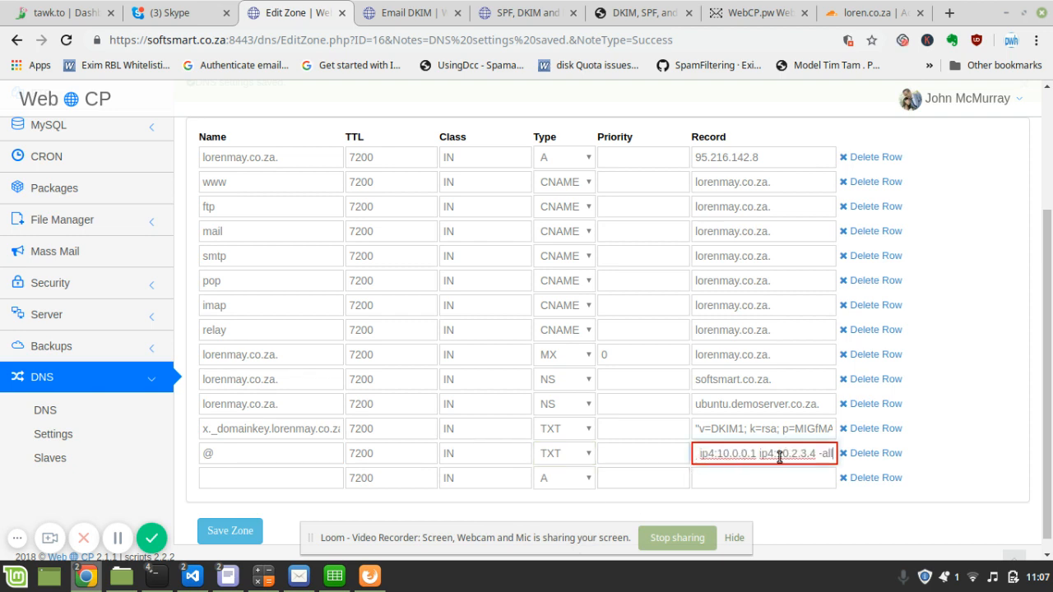
{"action": "left_click_drag", "start_coordinate": [816, 455], "coordinate": [718, 458]}
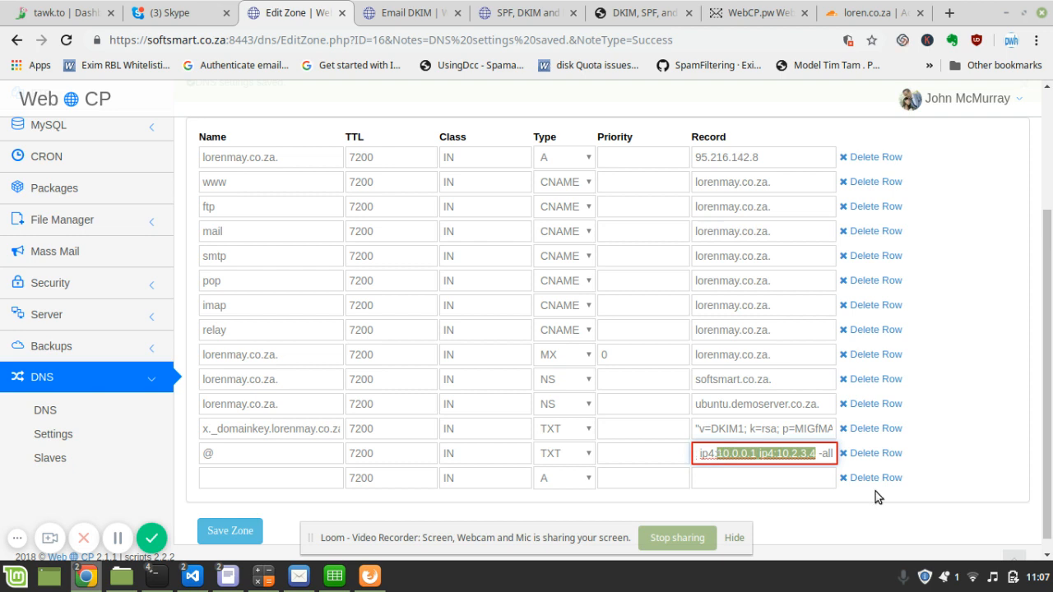
{"action": "left_click_drag", "start_coordinate": [769, 161], "coordinate": [603, 137]}
{"action": "key", "text": "ctrl+c"}
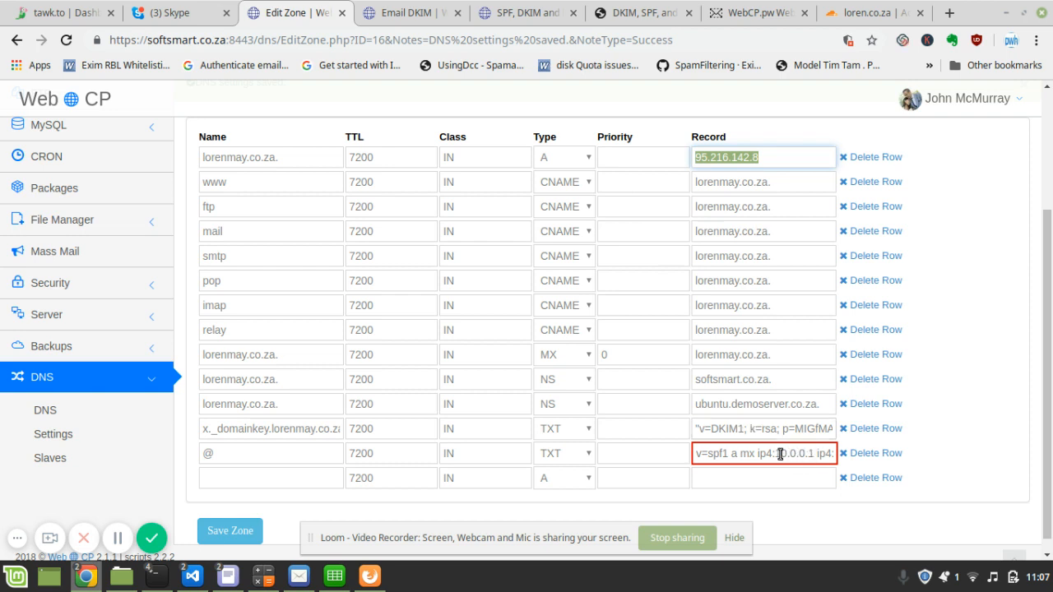
{"action": "left_click_drag", "start_coordinate": [777, 454], "coordinate": [817, 455]}
{"action": "key", "text": "ctrl+v"}
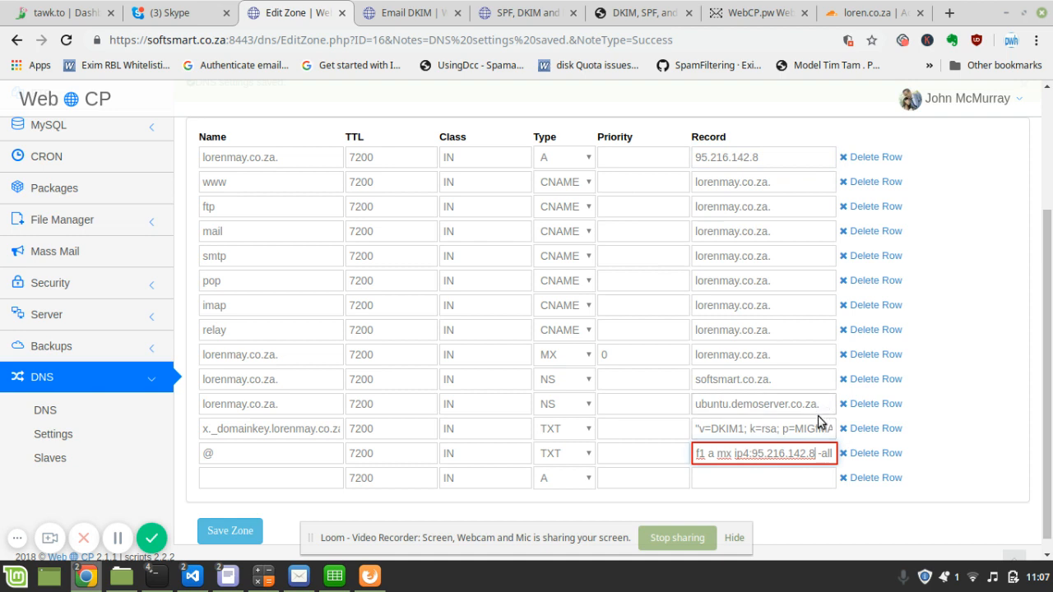
{"action": "left_click", "coordinate": [228, 531]}
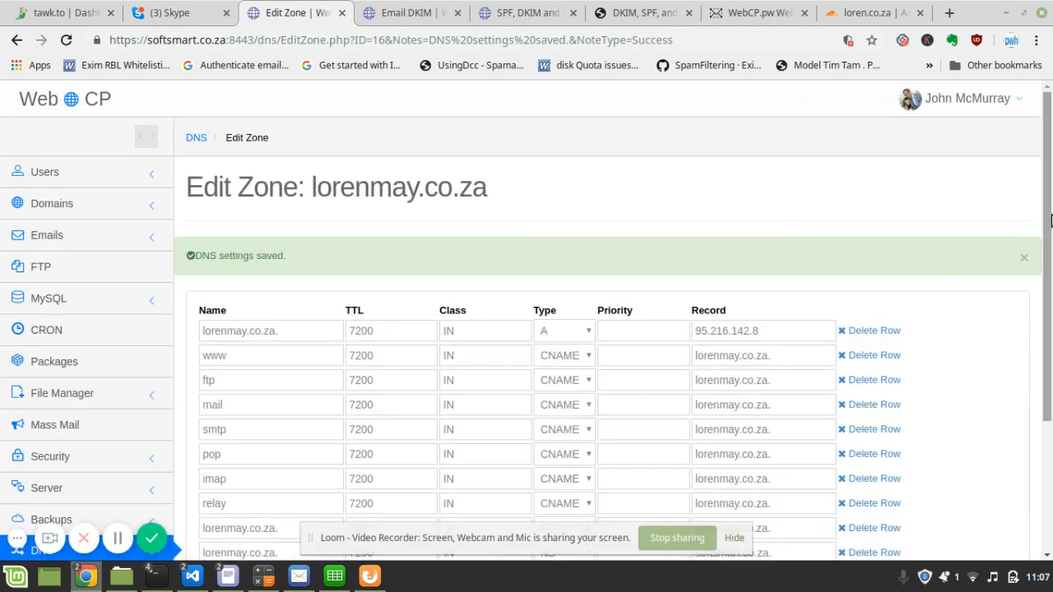
{"action": "left_click_drag", "start_coordinate": [1050, 220], "coordinate": [1041, 418]}
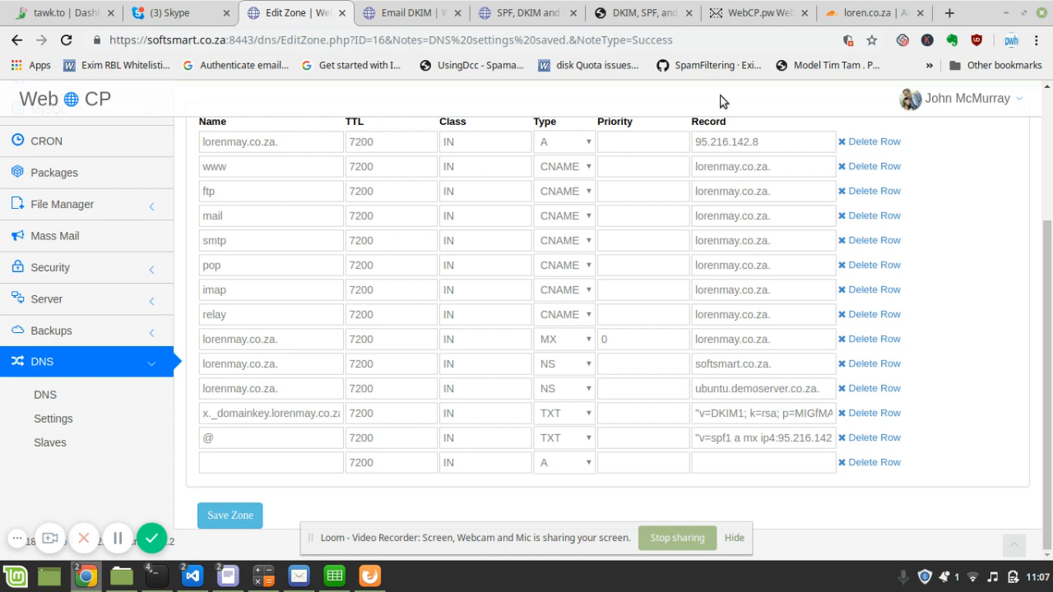
- Sign in to RainLoop Webmail with the mailbox's e-mail address and password, then switch to DKIMValidator
{"action": "left_click", "coordinate": [728, 6]}
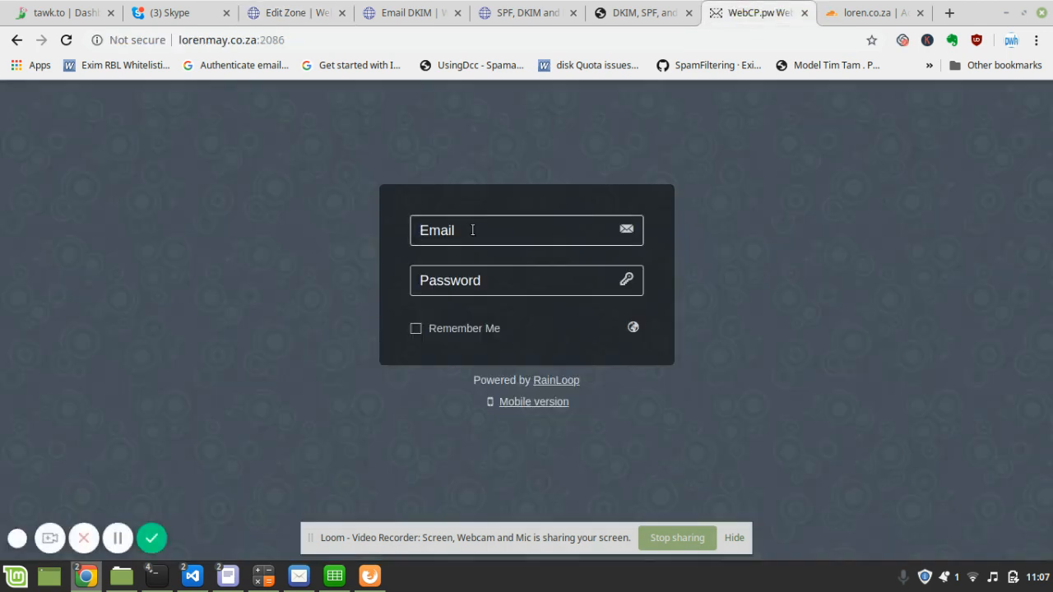
{"action": "key", "text": "Tab"}
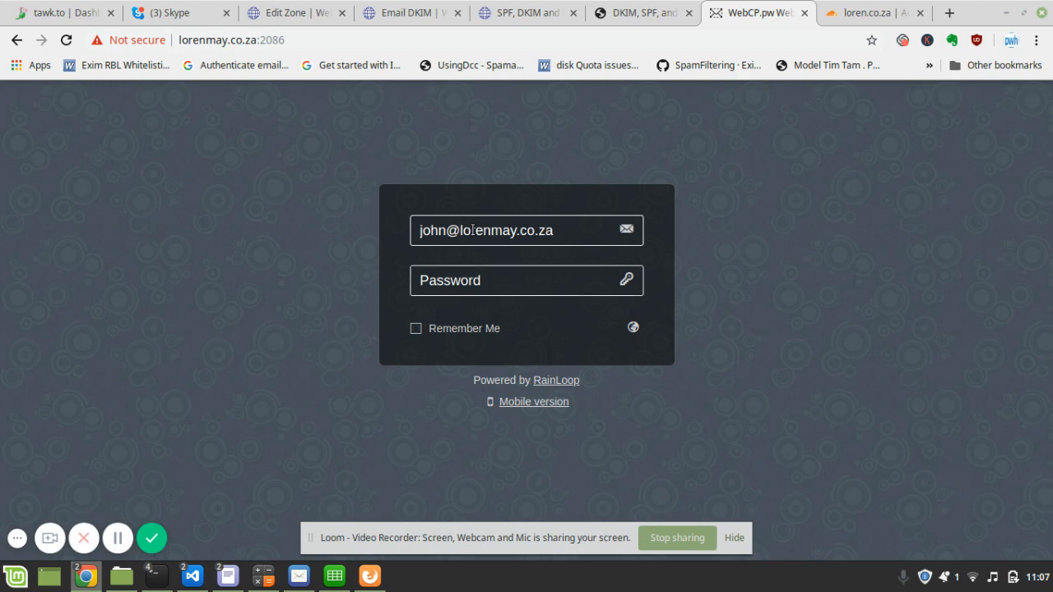
{"action": "type", "text": "******"}
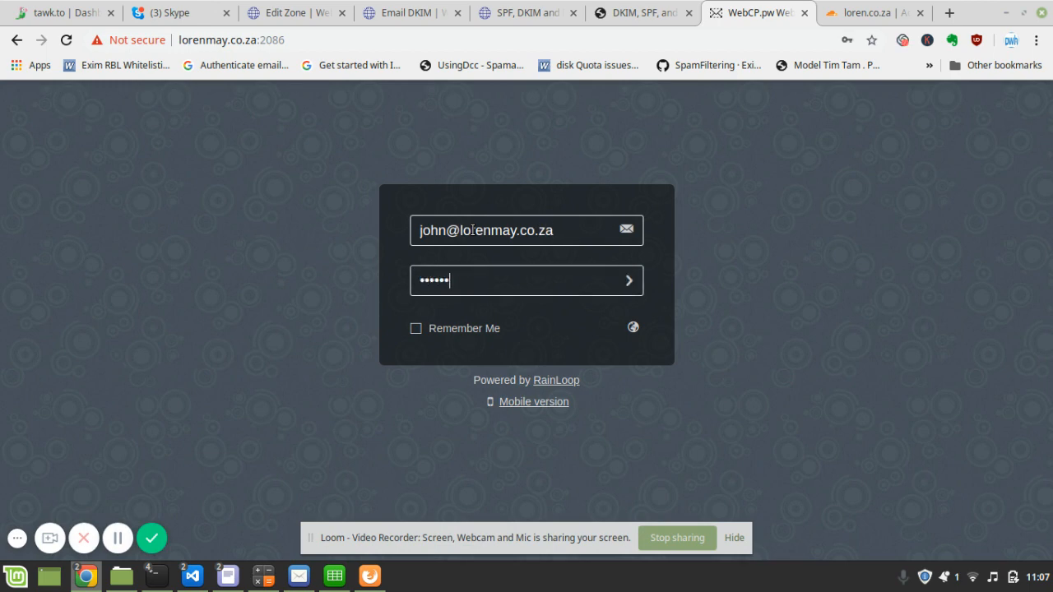
{"action": "type", "text": "**"}
{"action": "key", "text": "Return"}
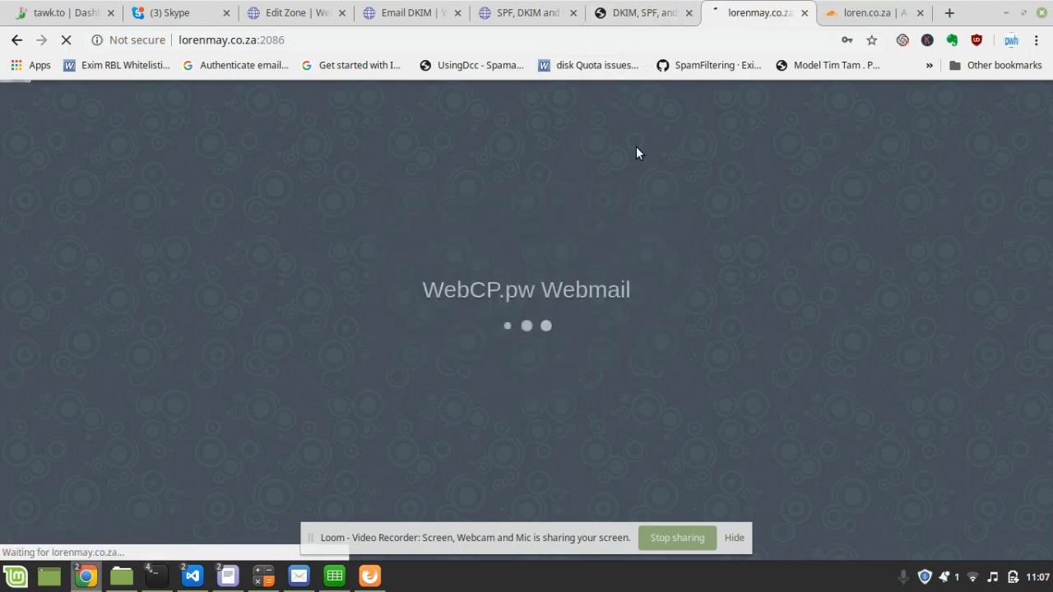
{"action": "left_click", "coordinate": [637, 13]}
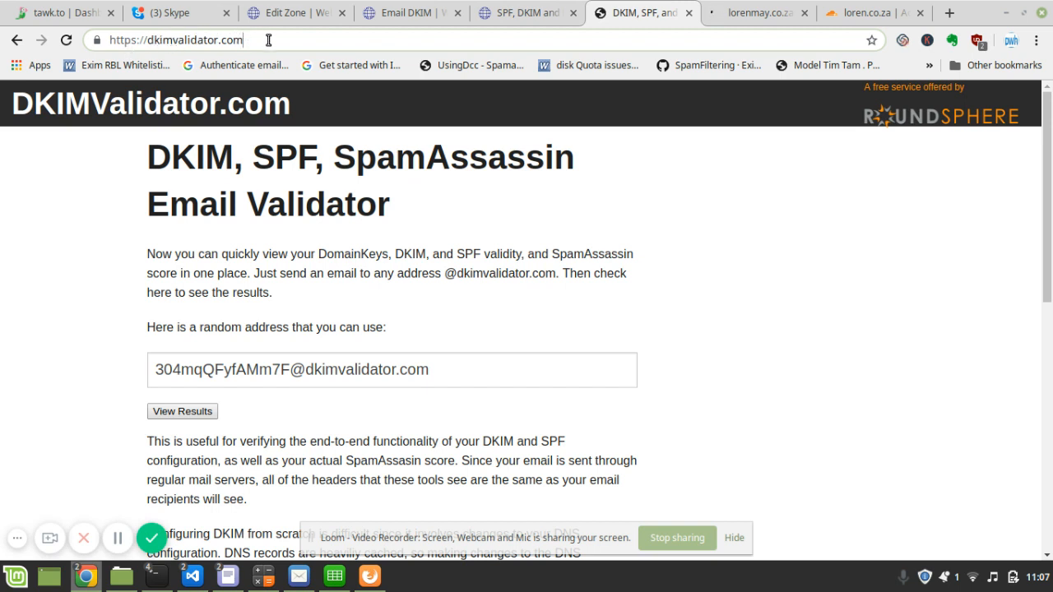
- Copy the validator's random address and paste it as recipient of a new webmail message
{"action": "left_click", "coordinate": [231, 372]}
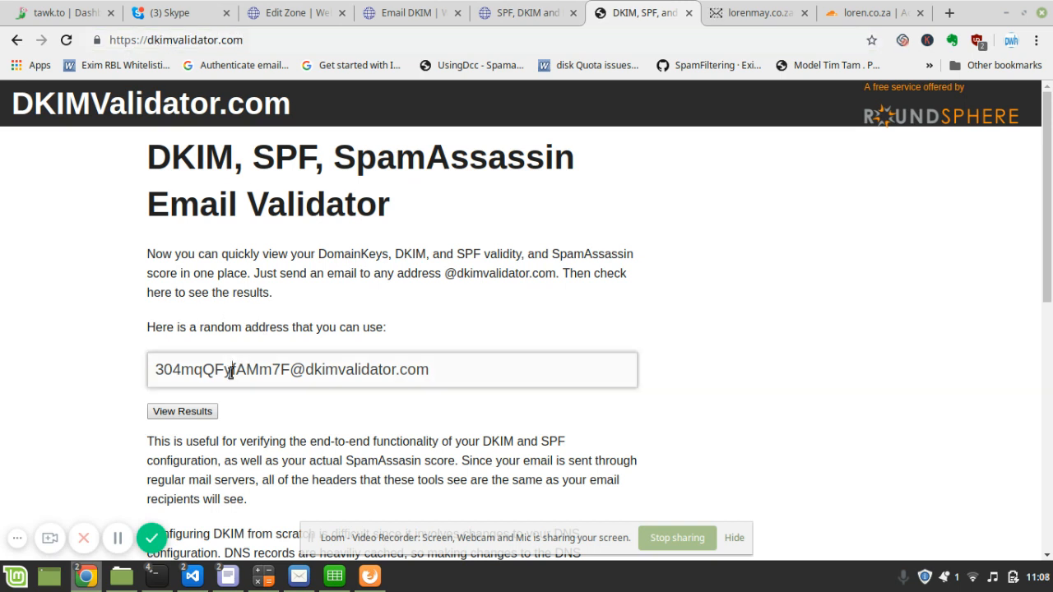
{"action": "triple_click", "coordinate": [231, 372]}
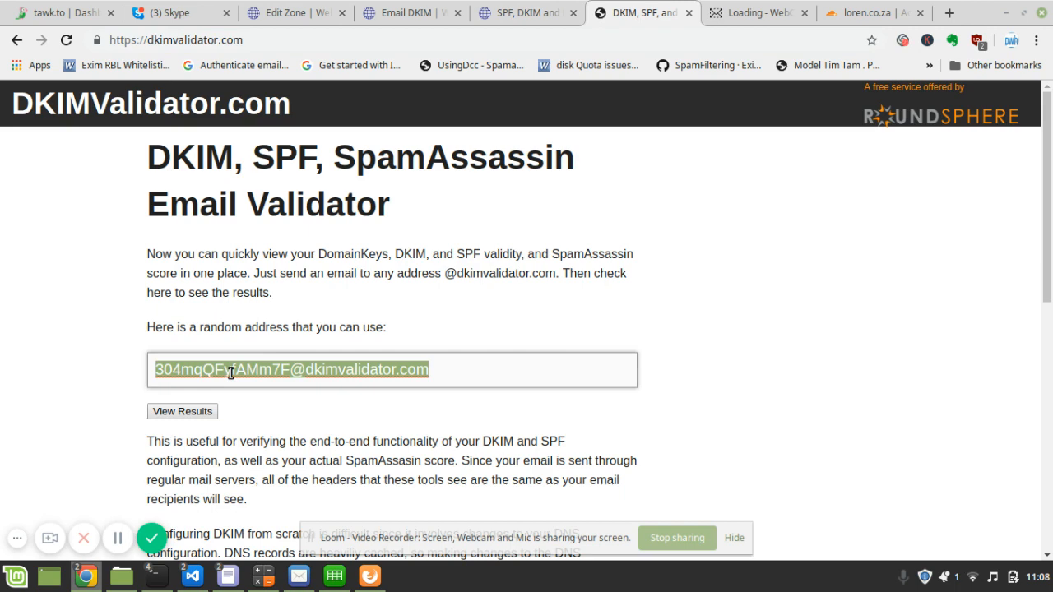
{"action": "left_click", "coordinate": [730, 13]}
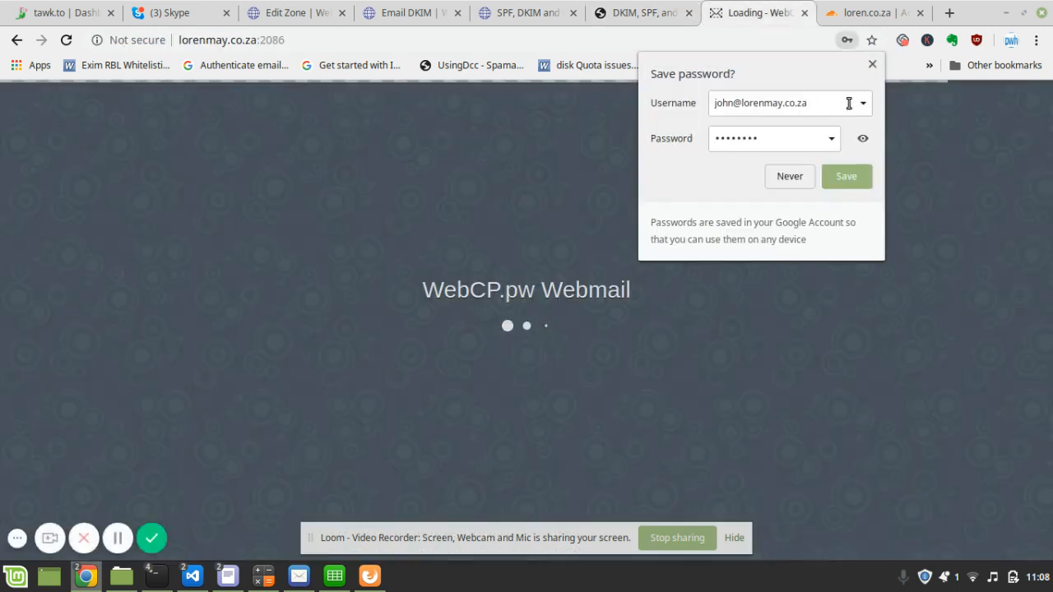
{"action": "left_click", "coordinate": [872, 63]}
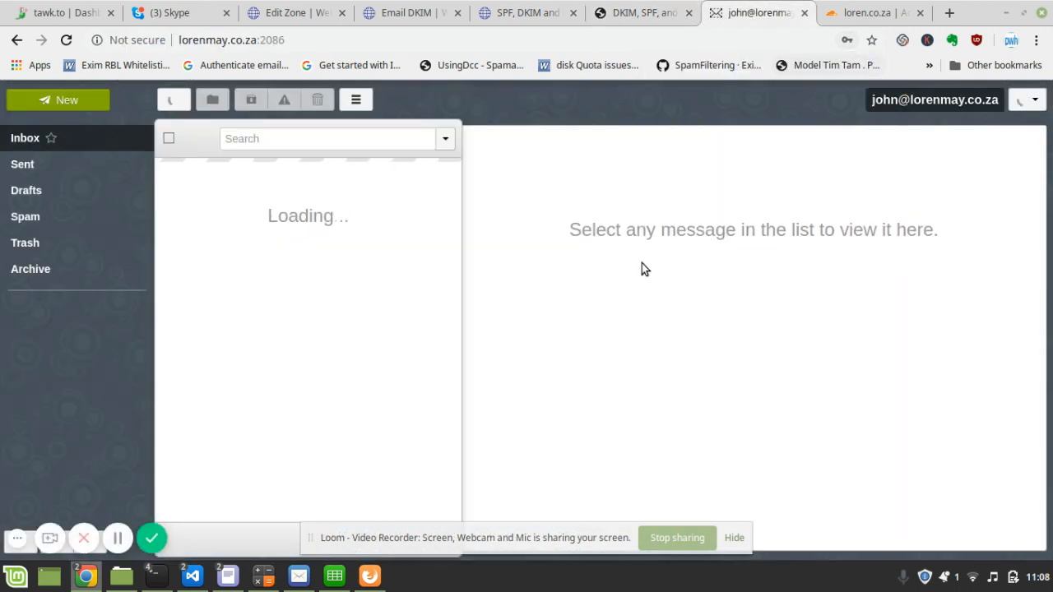
{"action": "left_click", "coordinate": [59, 99]}
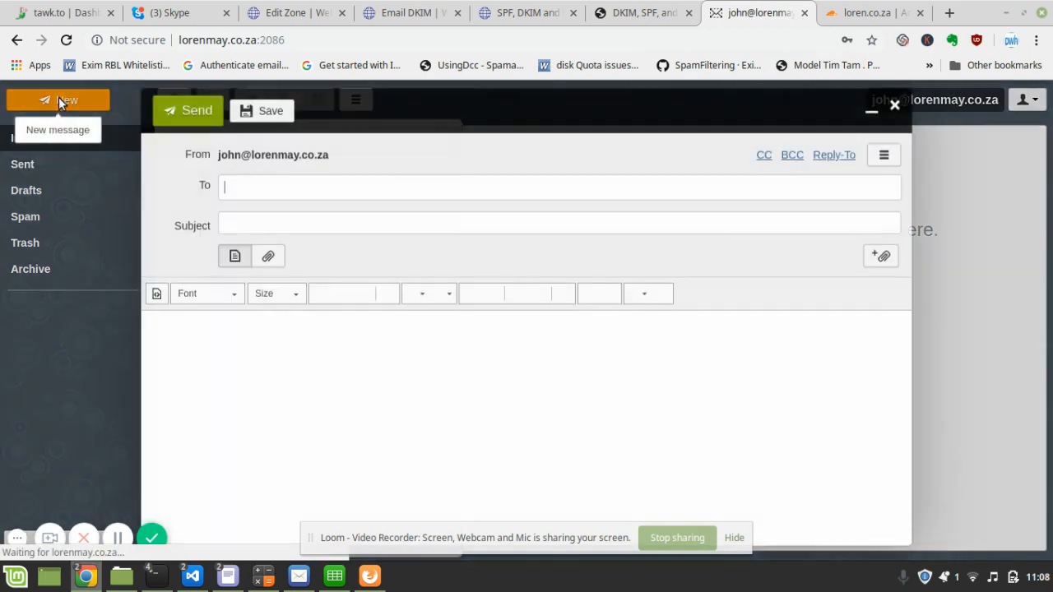
{"action": "left_click", "coordinate": [304, 180]}
{"action": "key", "text": "ctrl+v"}
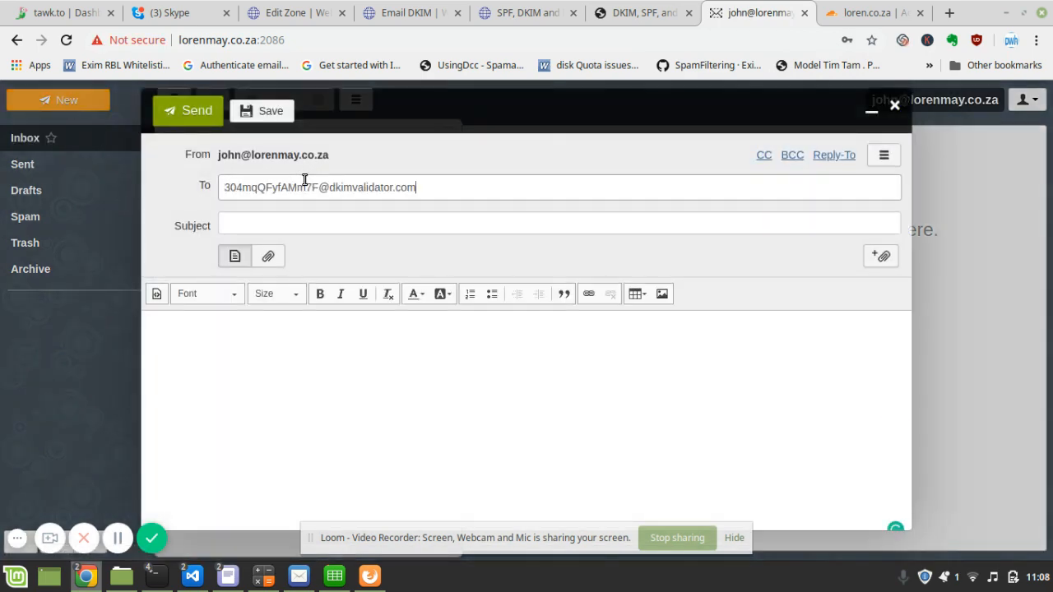
- Fill subject and body with 'test', send it, and return to DKIMValidator
{"action": "left_click", "coordinate": [275, 222]}
{"action": "type", "text": "test"}
{"action": "left_click", "coordinate": [272, 345]}
{"action": "type", "text": "te"}
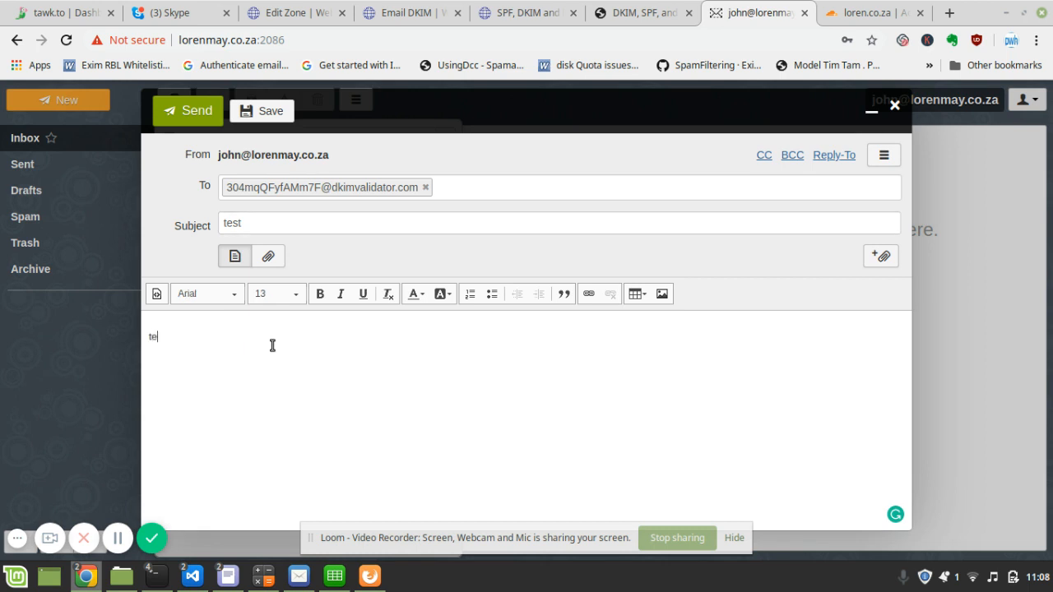
{"action": "left_click", "coordinate": [185, 115]}
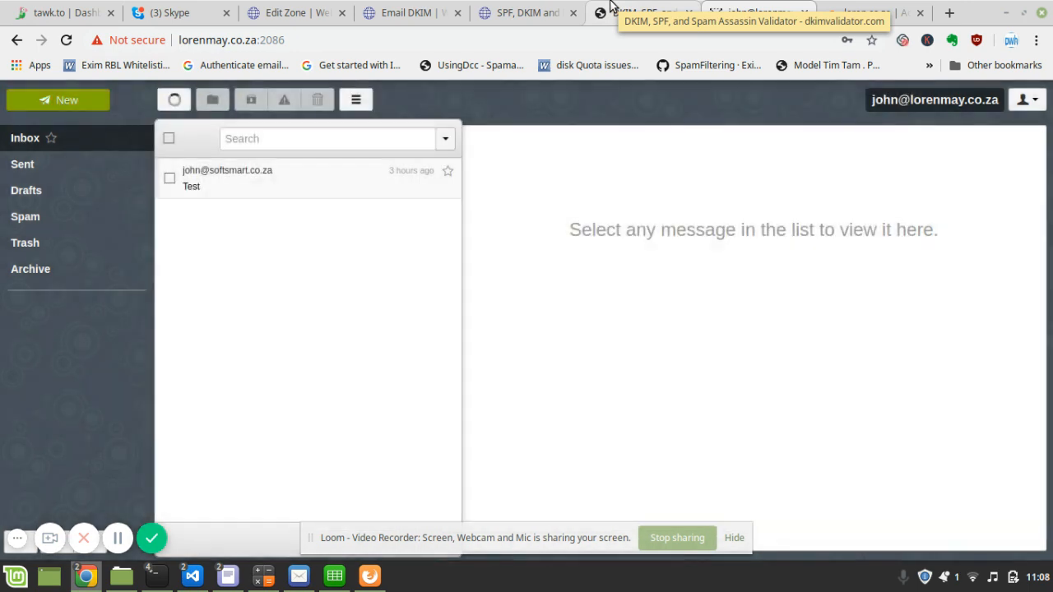
{"action": "left_click", "coordinate": [610, 7]}
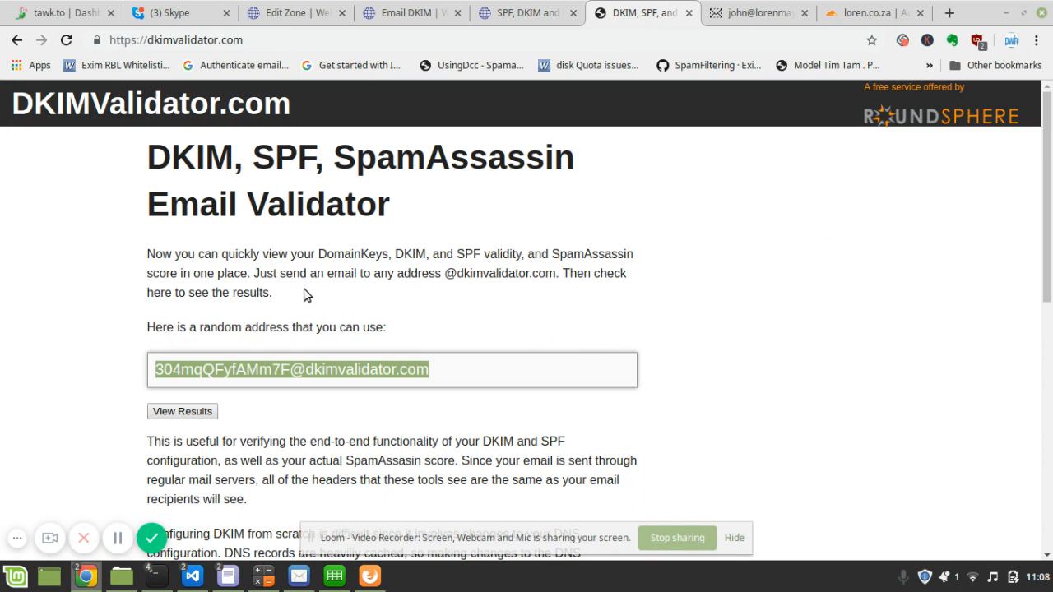
- Request the validation results, reloading and resubmitting until the lorenmay.co.za DKIM-Signature headers appear
{"action": "left_click", "coordinate": [184, 413]}
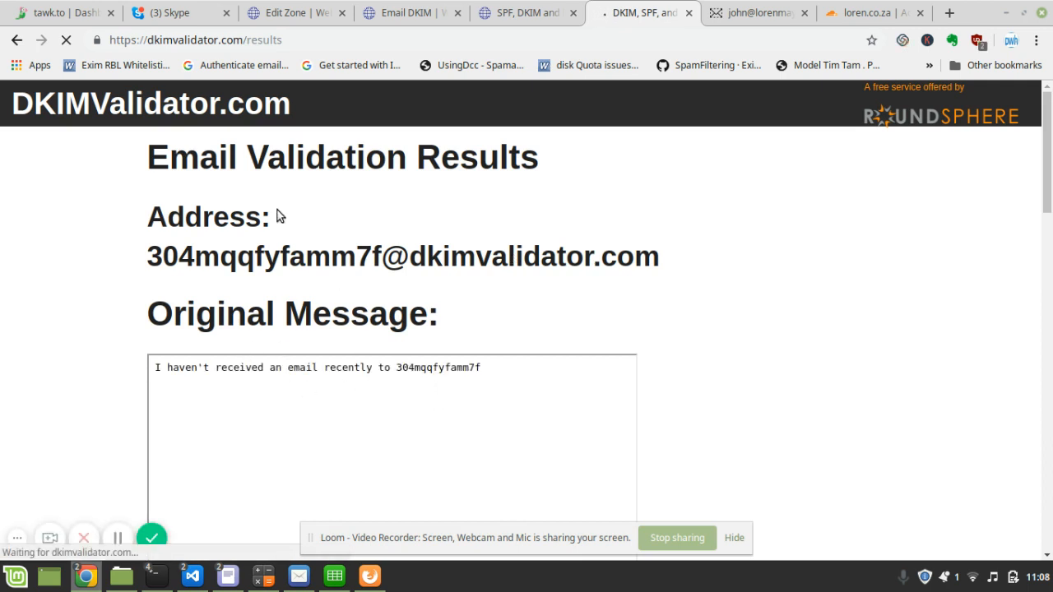
{"action": "left_click", "coordinate": [67, 41]}
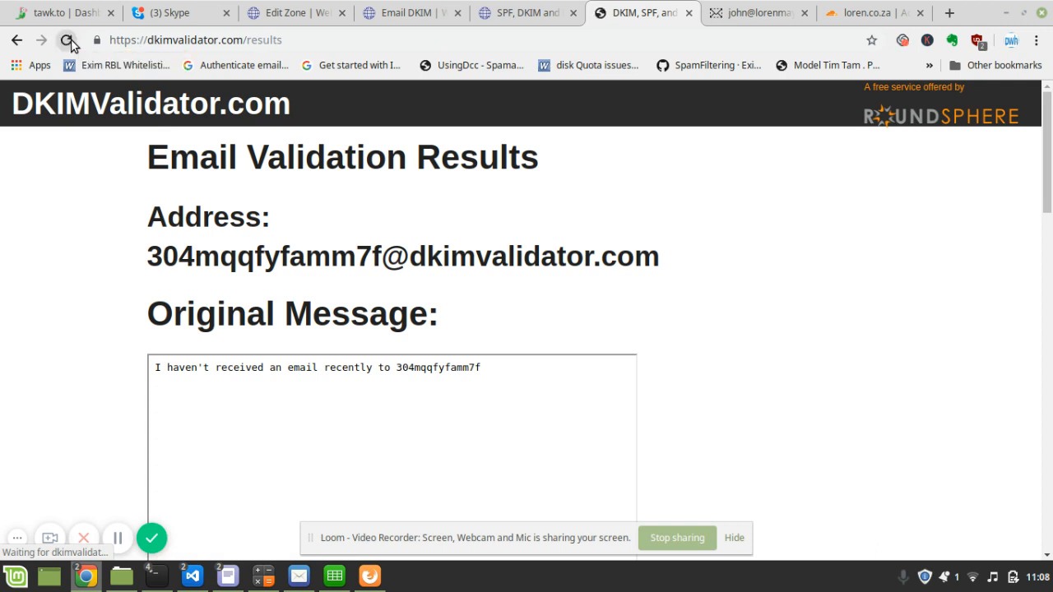
{"action": "left_click", "coordinate": [68, 41]}
{"action": "left_click", "coordinate": [663, 161]}
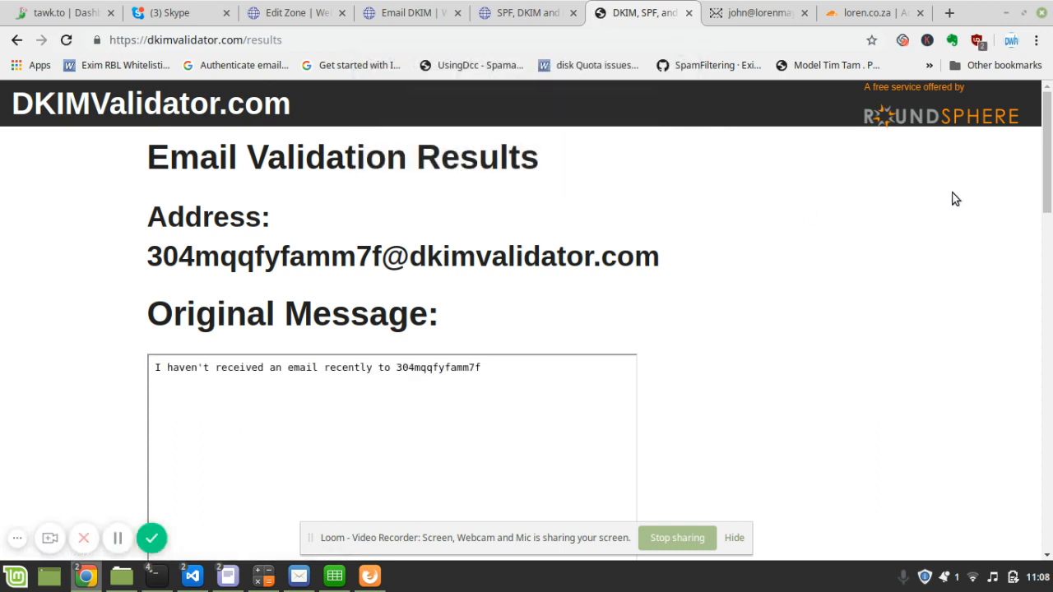
{"action": "left_click_drag", "start_coordinate": [1045, 143], "coordinate": [1045, 147]}
{"action": "left_click", "coordinate": [118, 538]}
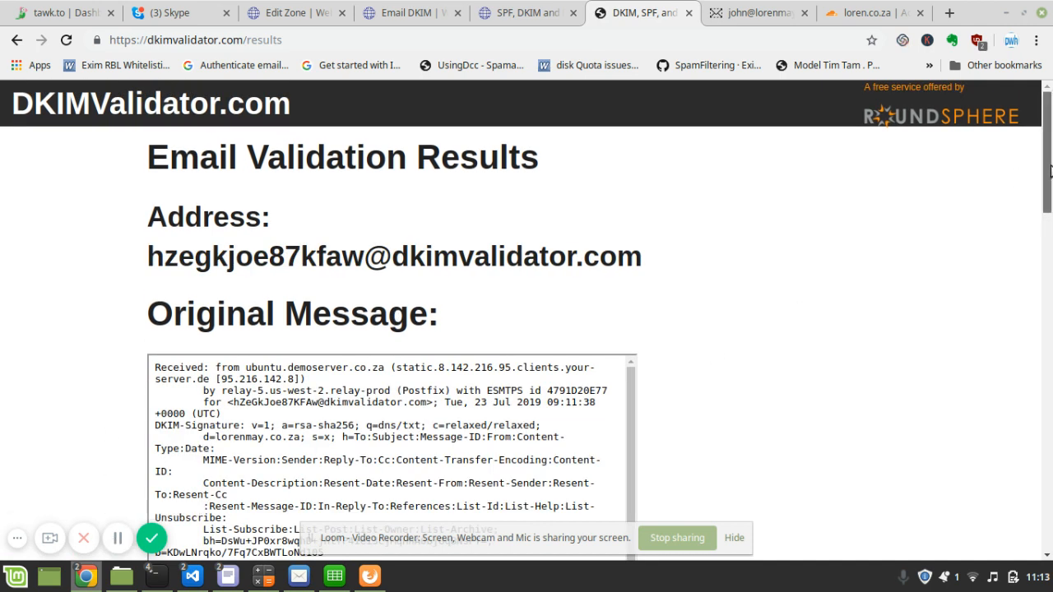
{"action": "scroll", "coordinate": [1038, 216], "scroll_direction": "down", "scroll_amount": 4}
{"action": "scroll", "coordinate": [1038, 216], "scroll_direction": "down", "scroll_amount": 10}
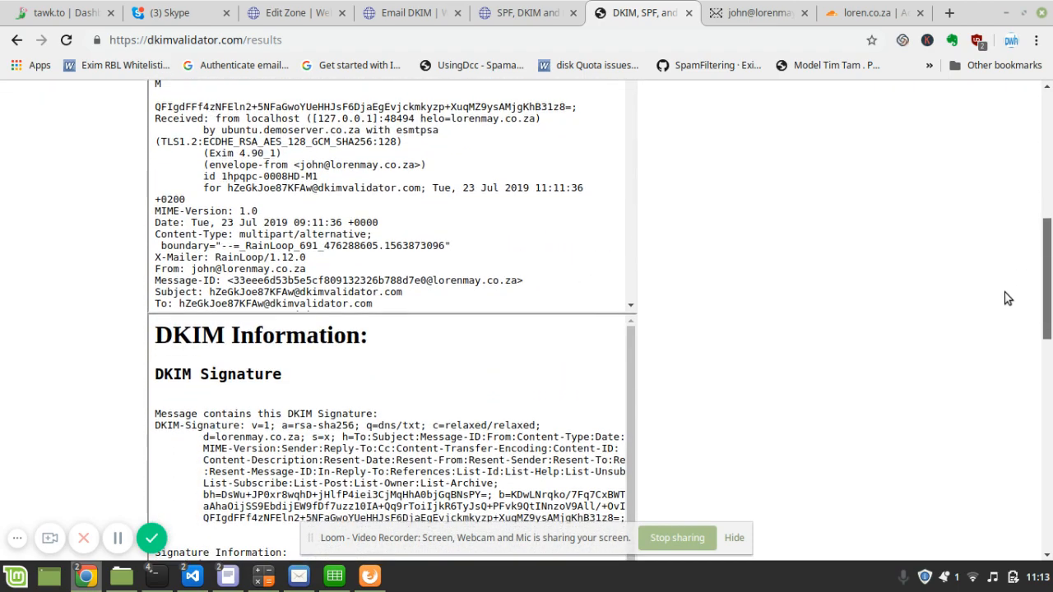
{"action": "scroll", "coordinate": [988, 327], "scroll_direction": "up", "scroll_amount": 3}
{"action": "scroll", "coordinate": [988, 326], "scroll_direction": "down", "scroll_amount": 2}
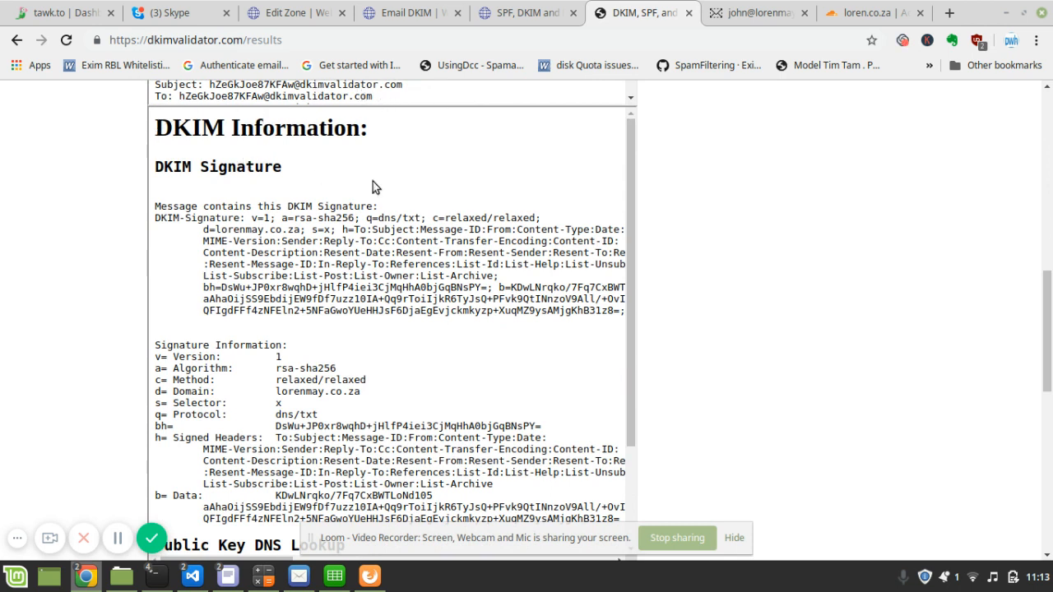
{"action": "left_click_drag", "start_coordinate": [631, 163], "coordinate": [613, 285]}
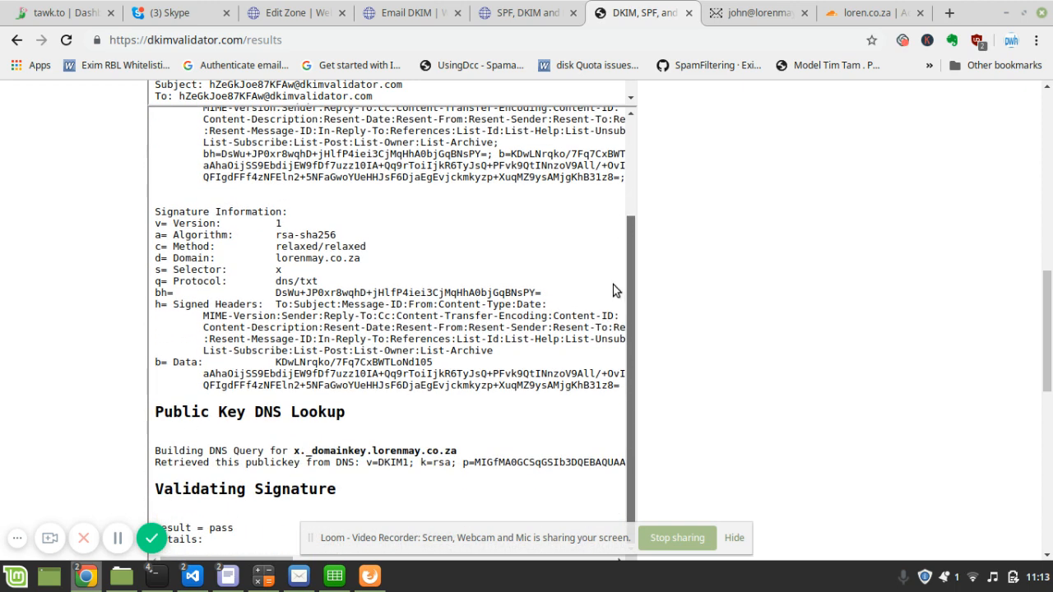
{"action": "left_click_drag", "start_coordinate": [1046, 313], "coordinate": [1035, 395]}
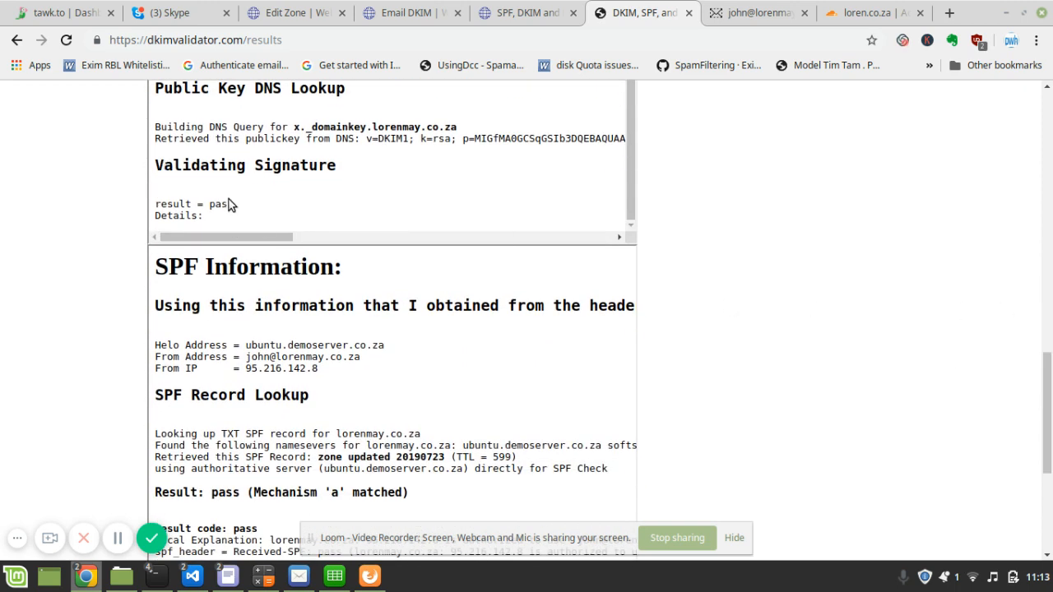
{"action": "left_click_drag", "start_coordinate": [230, 207], "coordinate": [156, 207]}
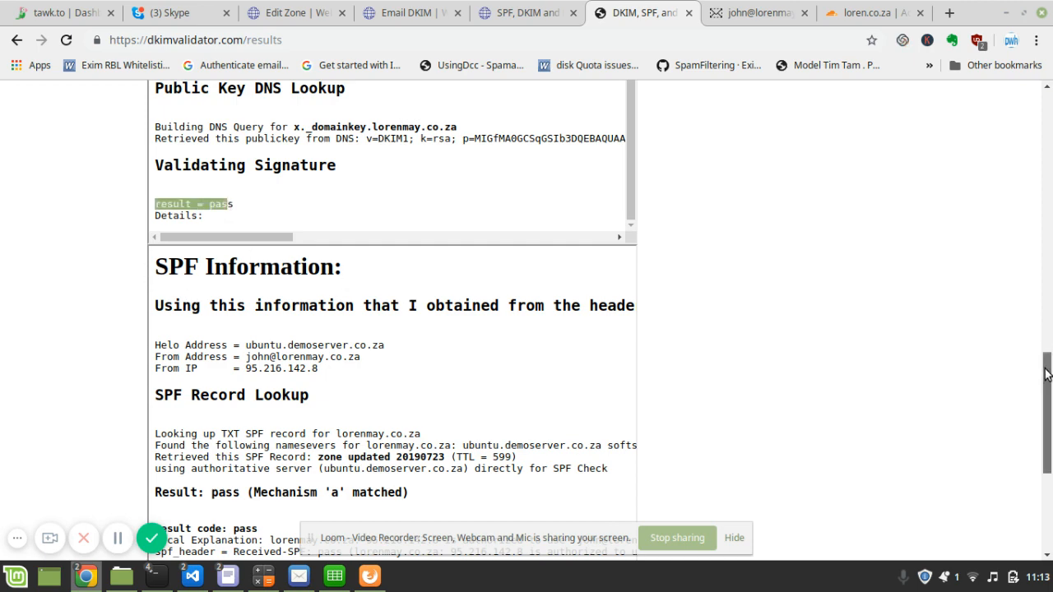
{"action": "scroll", "coordinate": [1050, 343], "scroll_direction": "down", "scroll_amount": 5}
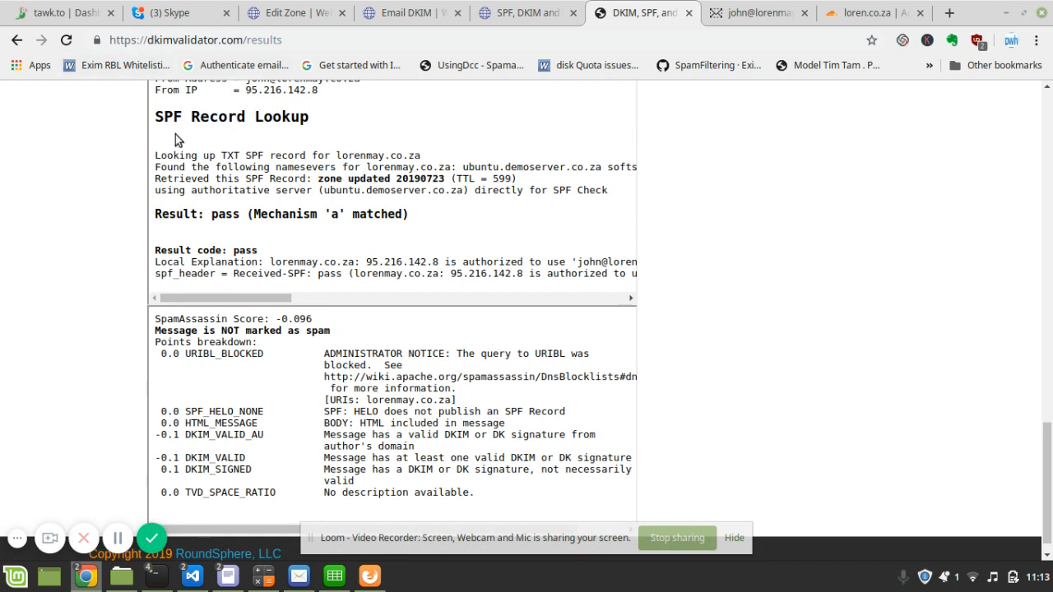
{"action": "left_click_drag", "start_coordinate": [153, 251], "coordinate": [255, 251]}
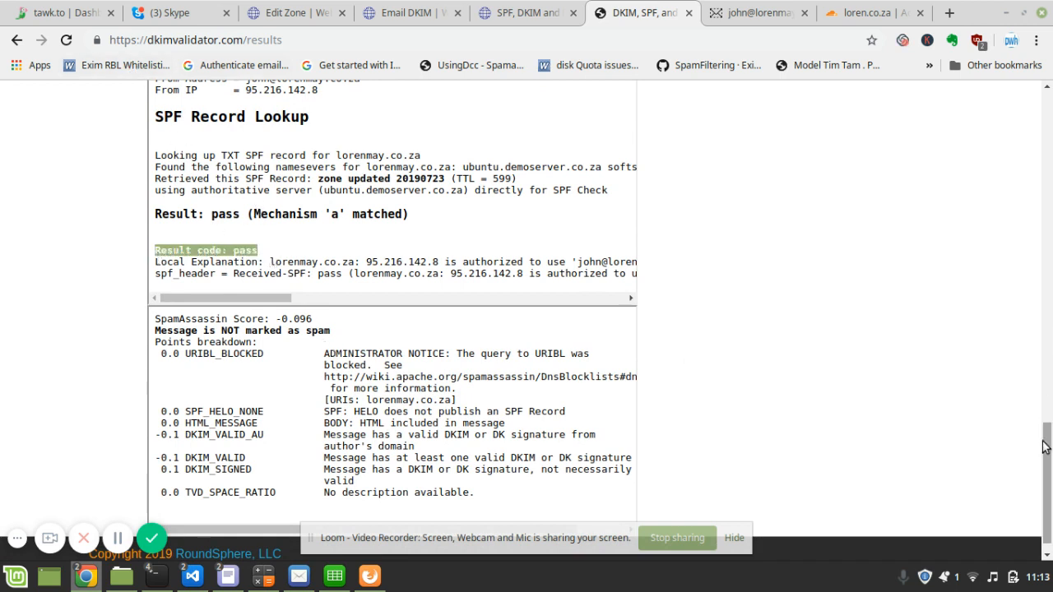
{"action": "left_click_drag", "start_coordinate": [1044, 453], "coordinate": [1038, 41]}
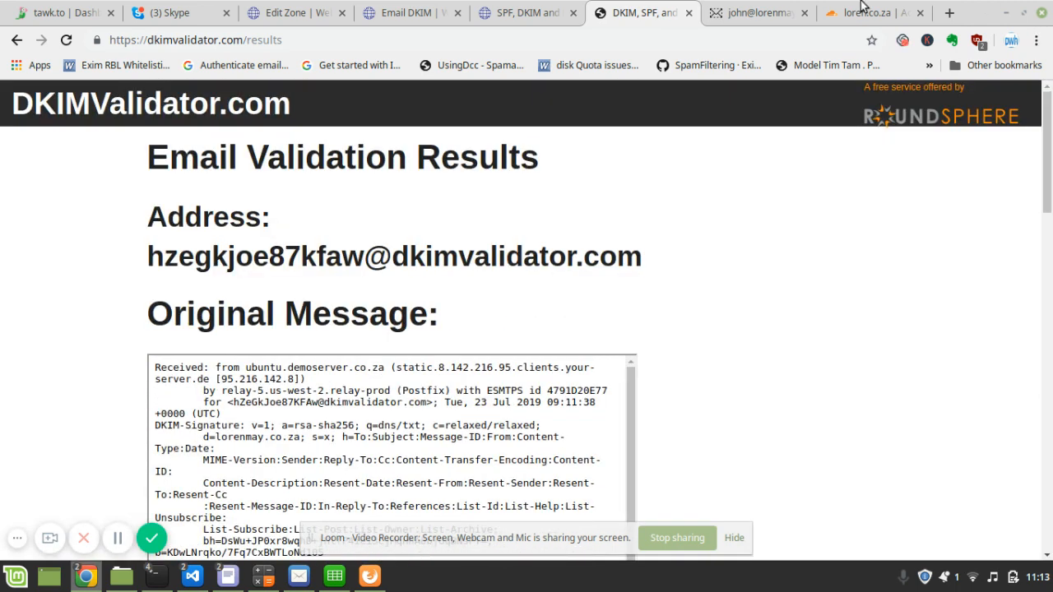
- Check the DKIM key and the zone's DKIM and SPF TXT rows, then go to Cloudflare's loren.co.za overview
{"action": "left_click", "coordinate": [414, 9]}
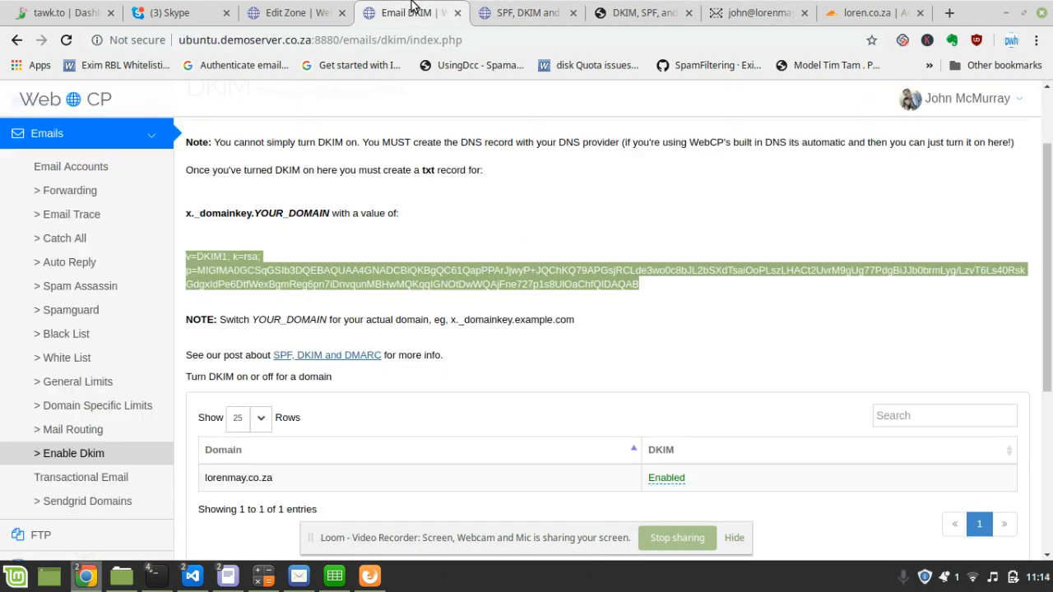
{"action": "left_click", "coordinate": [324, 247]}
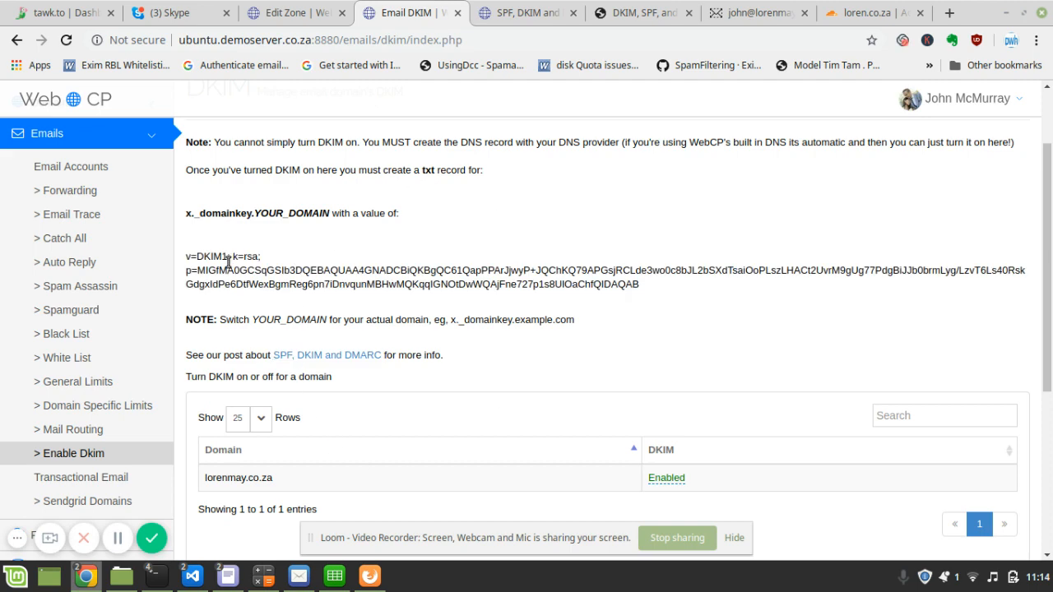
{"action": "left_click", "coordinate": [280, 11]}
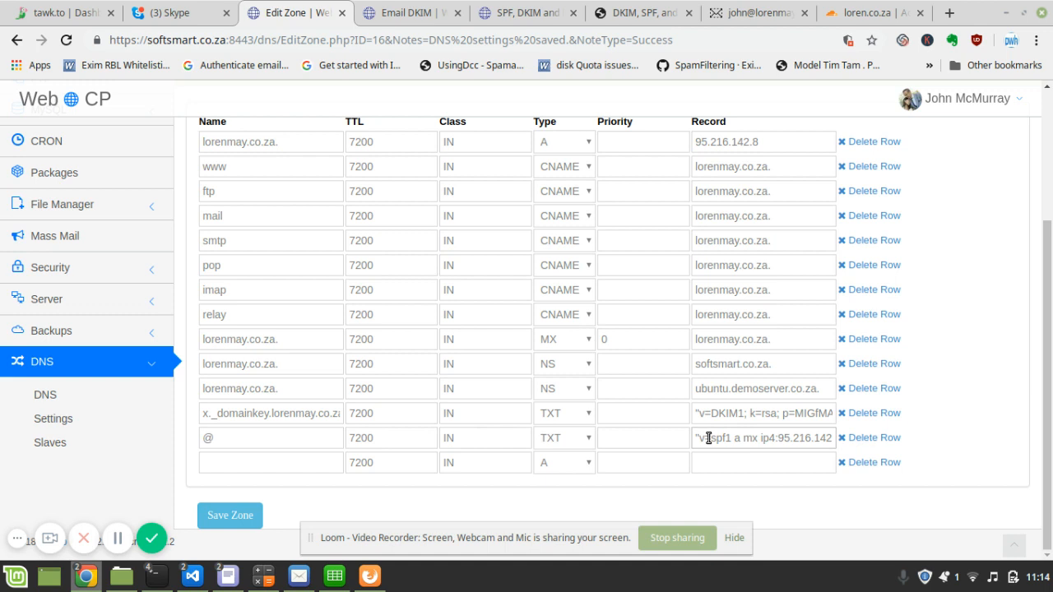
{"action": "left_click", "coordinate": [865, 10]}
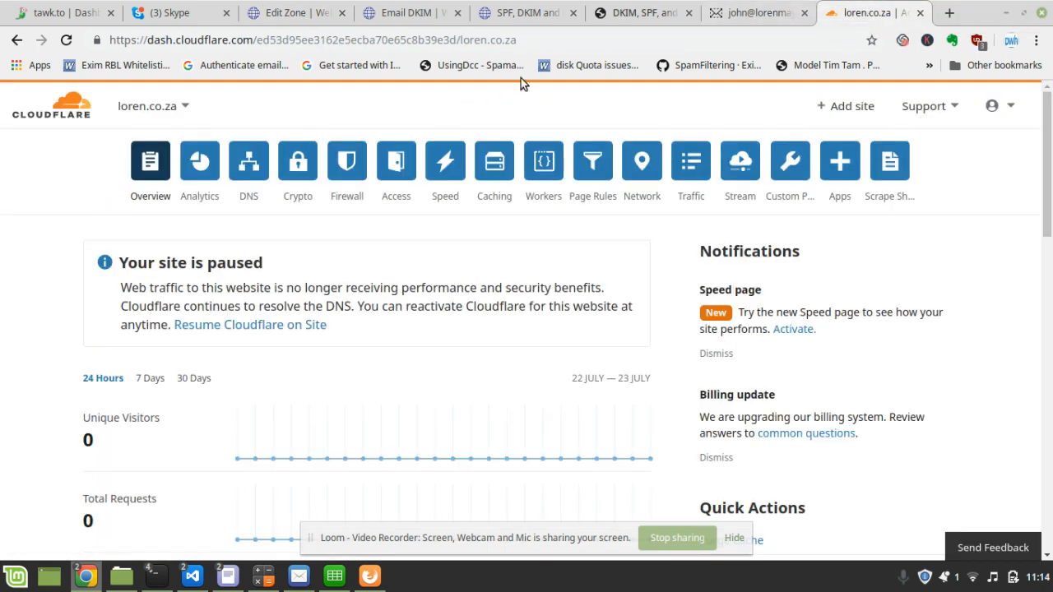
- In Cloudflare DNS for loren.co.za, start a TXT record named x._domainkey
{"action": "left_click", "coordinate": [249, 160]}
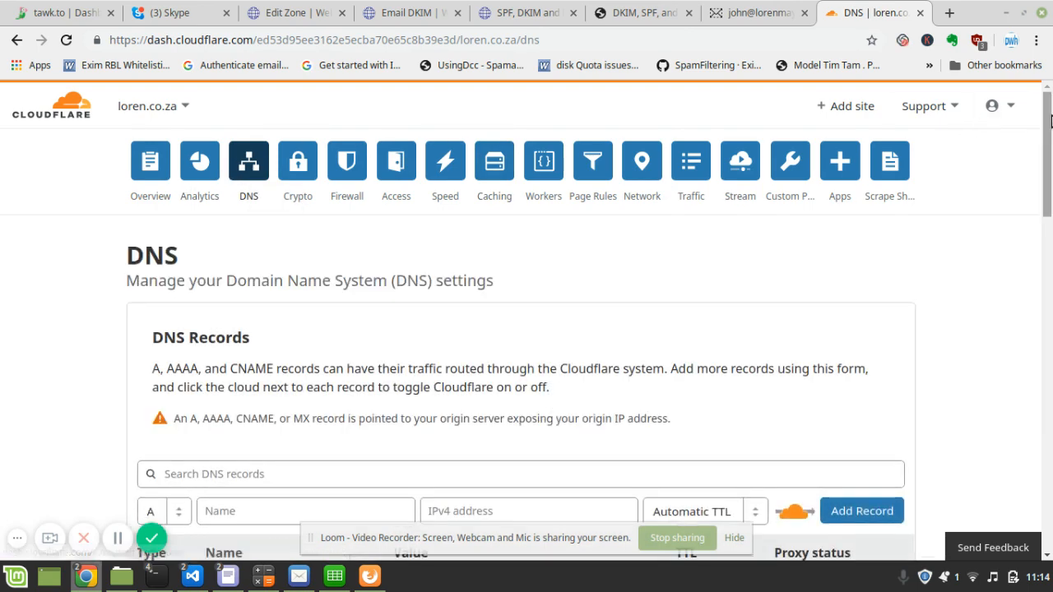
{"action": "scroll", "coordinate": [1036, 217], "scroll_direction": "down", "scroll_amount": 4}
{"action": "scroll", "coordinate": [1034, 223], "scroll_direction": "up", "scroll_amount": 2}
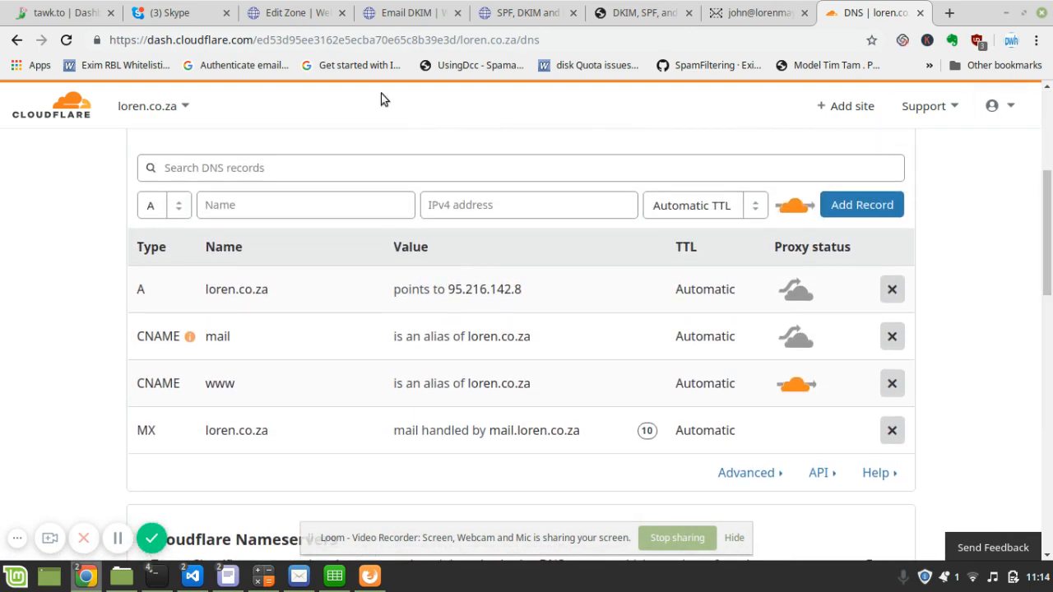
{"action": "left_click", "coordinate": [173, 208]}
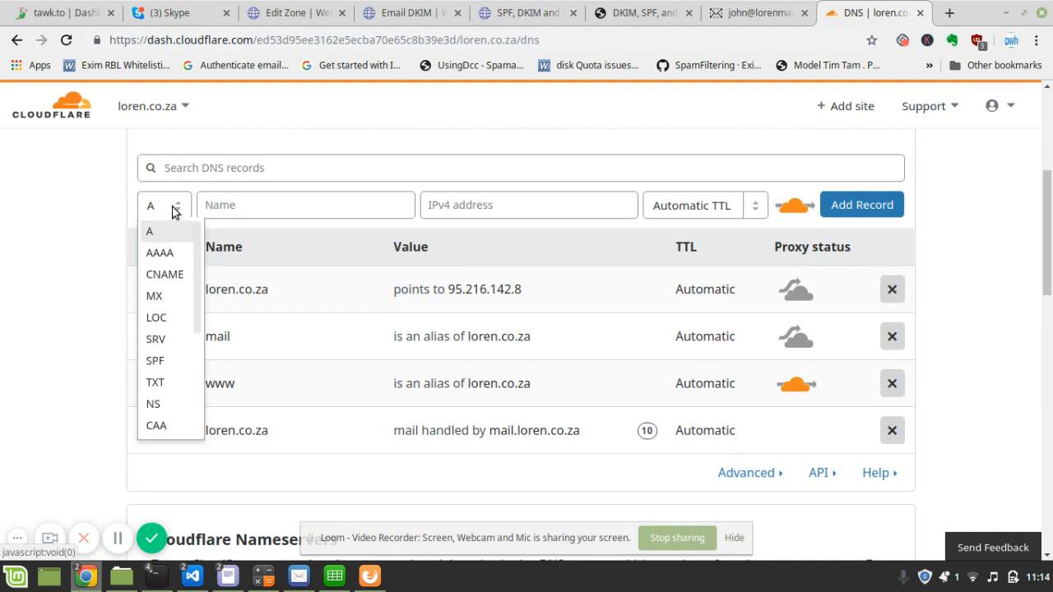
{"action": "left_click", "coordinate": [162, 384]}
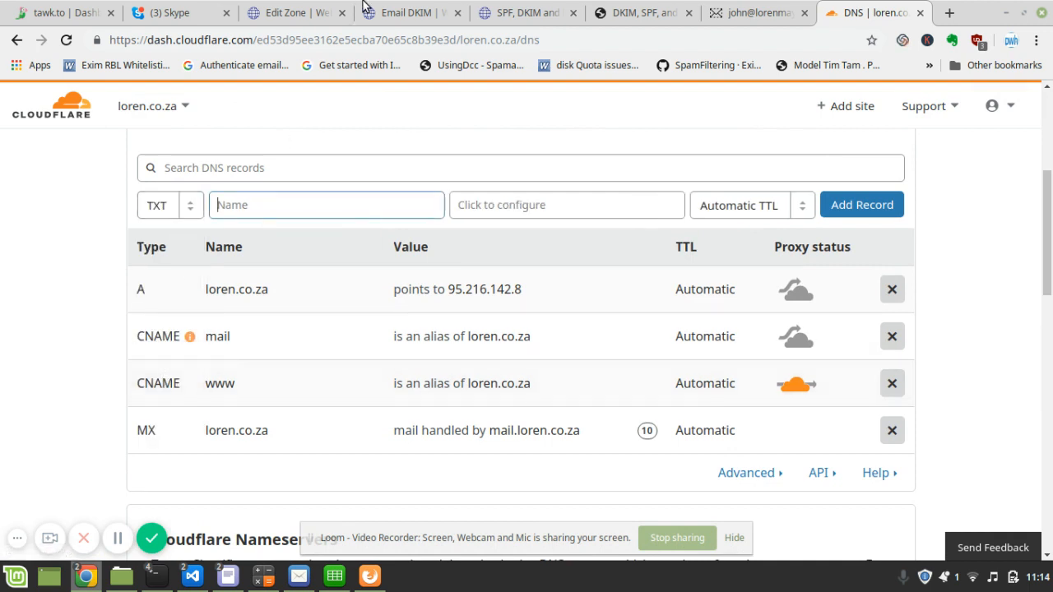
{"action": "left_click", "coordinate": [399, 12]}
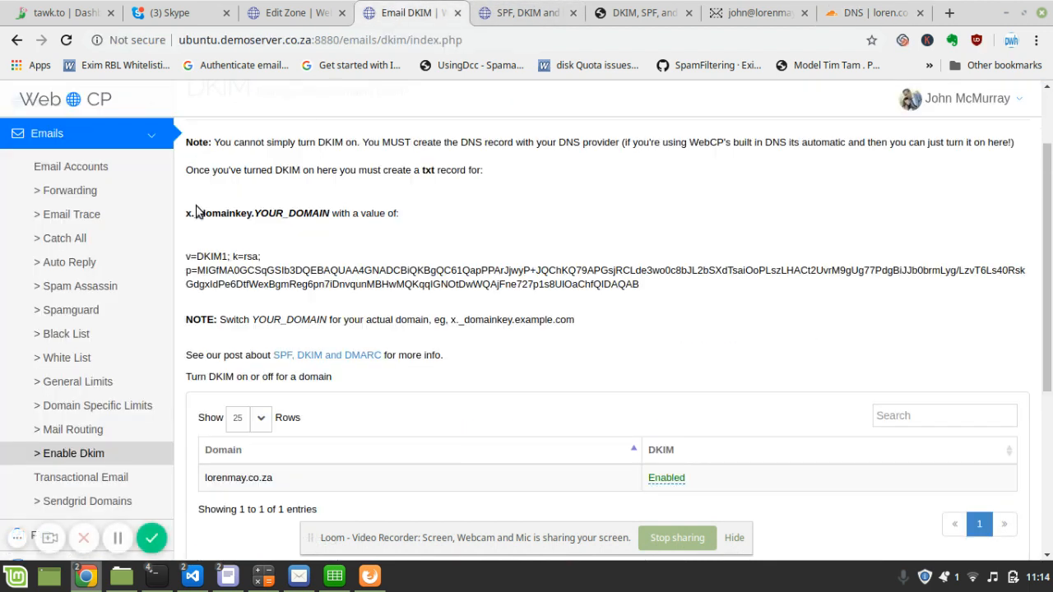
{"action": "left_click_drag", "start_coordinate": [185, 219], "coordinate": [246, 218]}
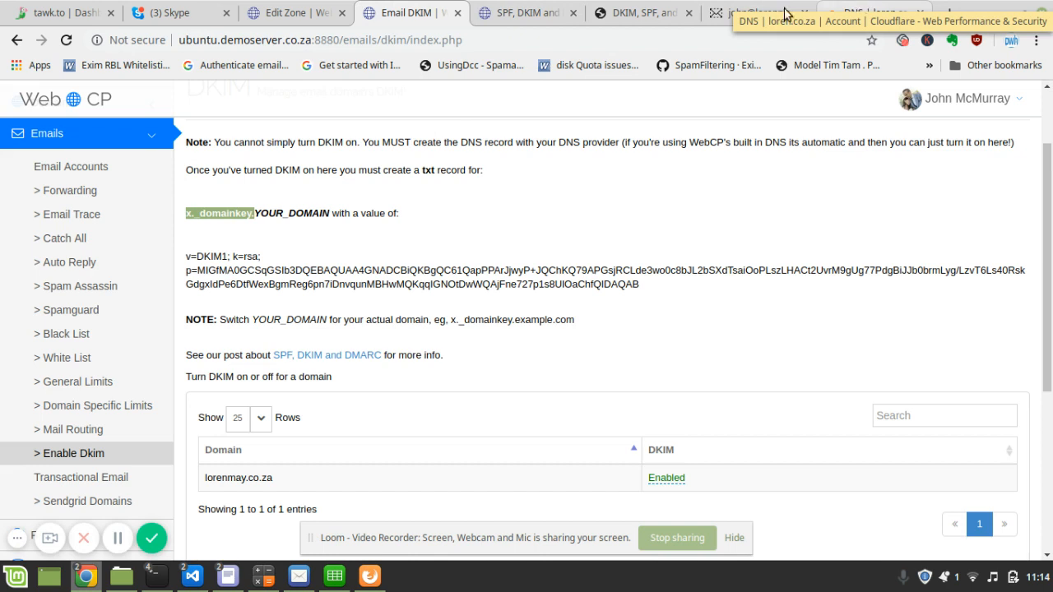
{"action": "left_click", "coordinate": [867, 12]}
{"action": "left_click", "coordinate": [282, 205]}
{"action": "type", "text": "x._domainkey."}
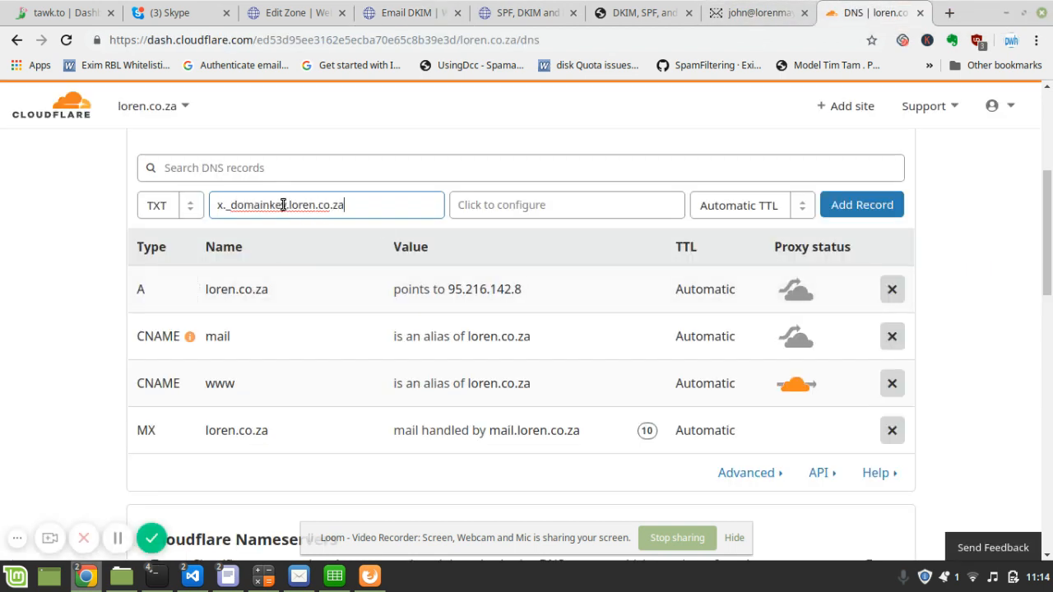
- Fill the record's content with WebCP's DKIM public key and add it to the zone
{"action": "left_click", "coordinate": [404, 19]}
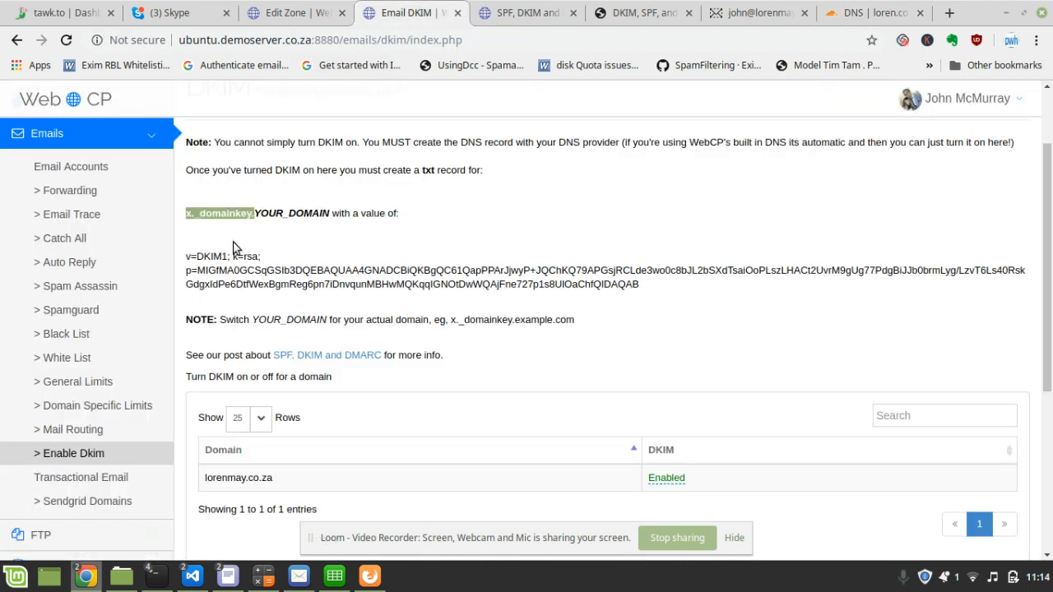
{"action": "left_click_drag", "start_coordinate": [640, 284], "coordinate": [182, 263]}
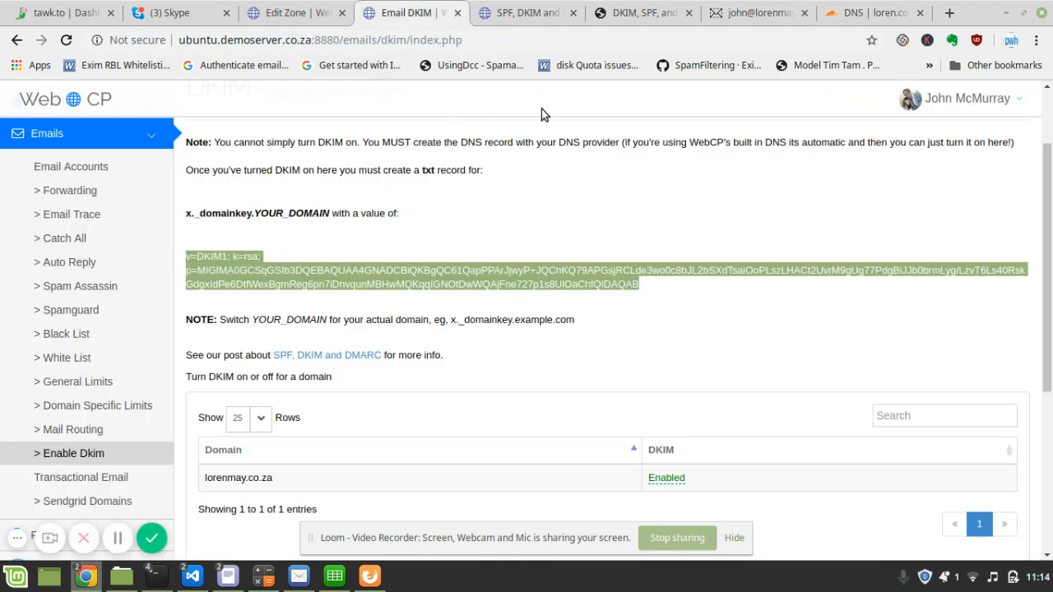
{"action": "left_click", "coordinate": [877, 10]}
{"action": "left_click", "coordinate": [571, 211]}
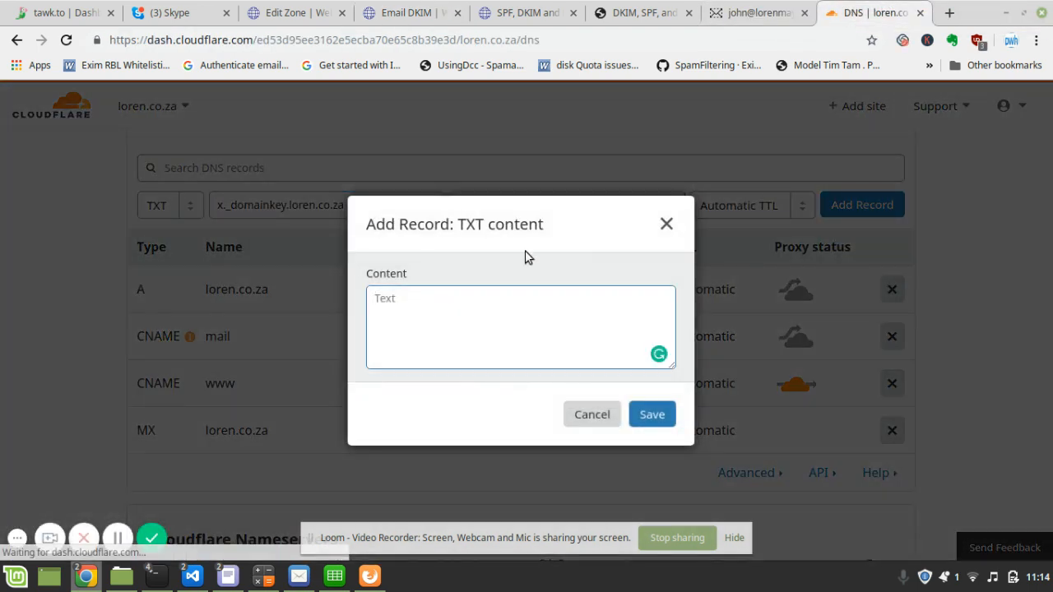
{"action": "key", "text": "ctrl+v"}
{"action": "left_click", "coordinate": [648, 412]}
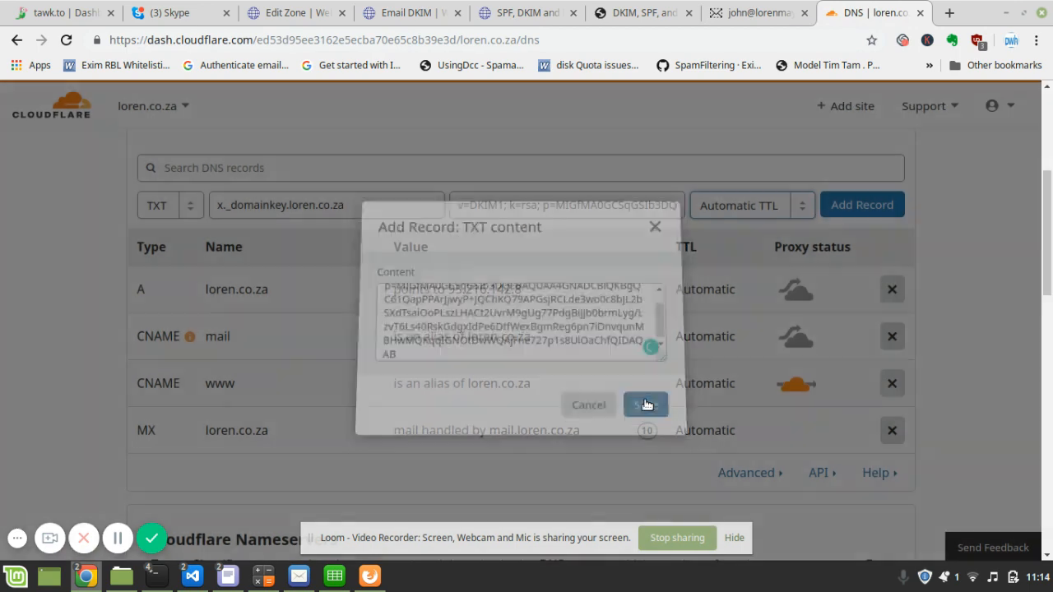
{"action": "left_click", "coordinate": [864, 207]}
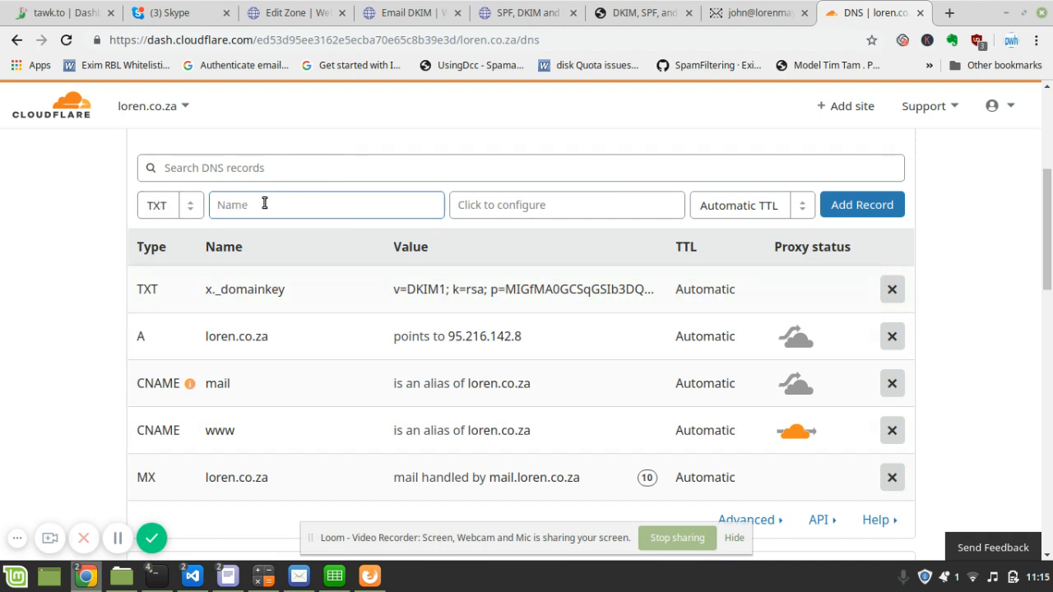
{"action": "left_click", "coordinate": [327, 12]}
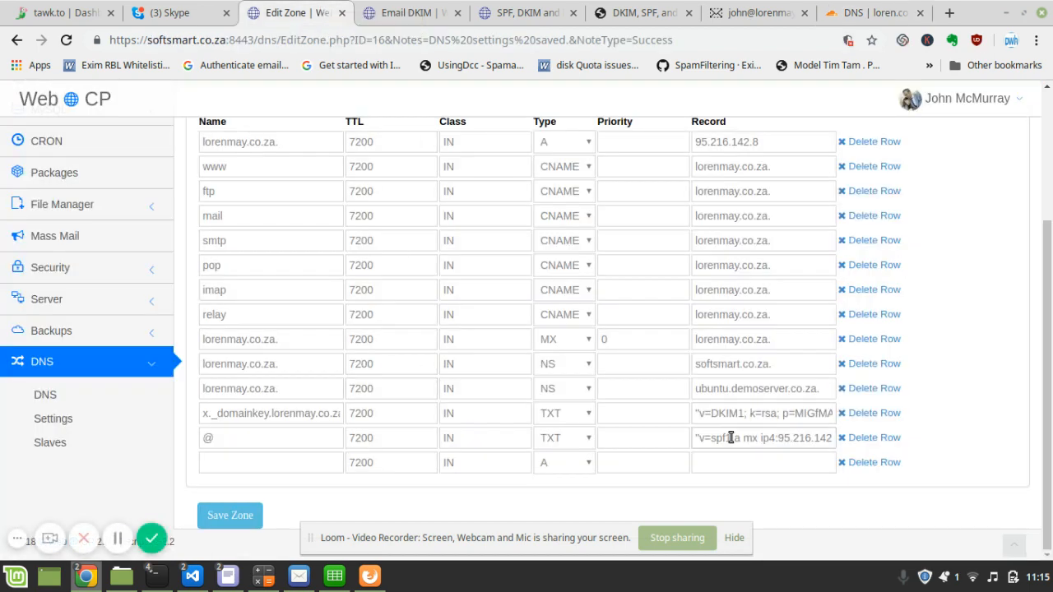
{"action": "left_click_drag", "start_coordinate": [699, 437], "coordinate": [831, 438]}
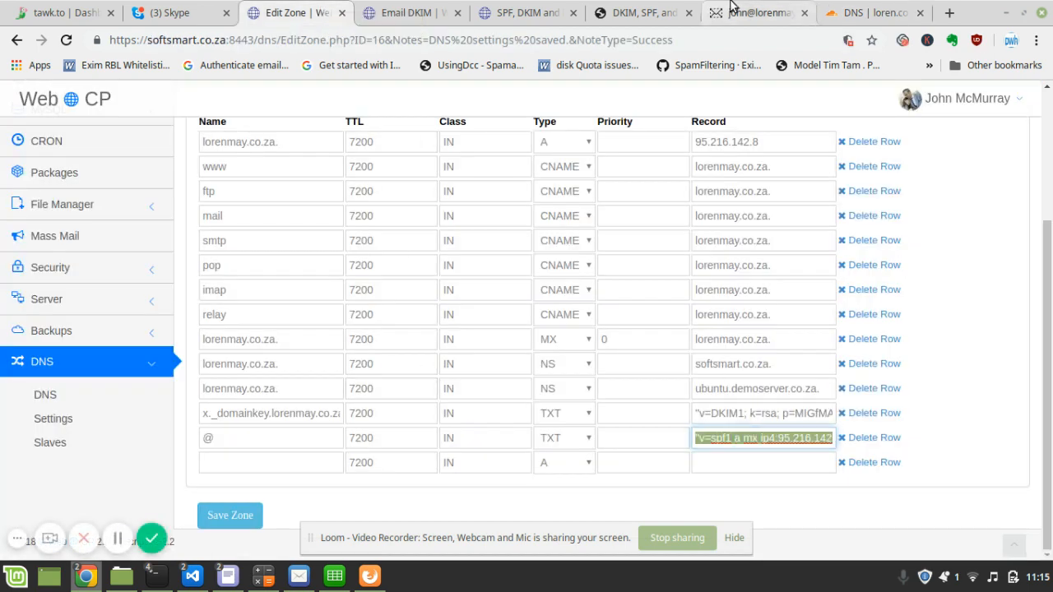
{"action": "left_click", "coordinate": [654, 11]}
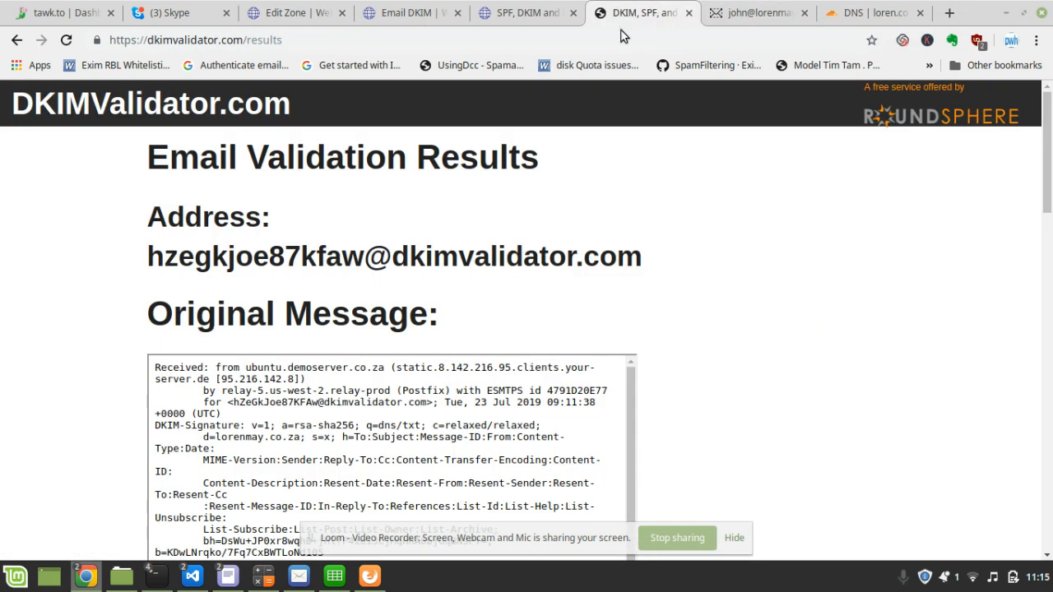
{"action": "left_click", "coordinate": [549, 8]}
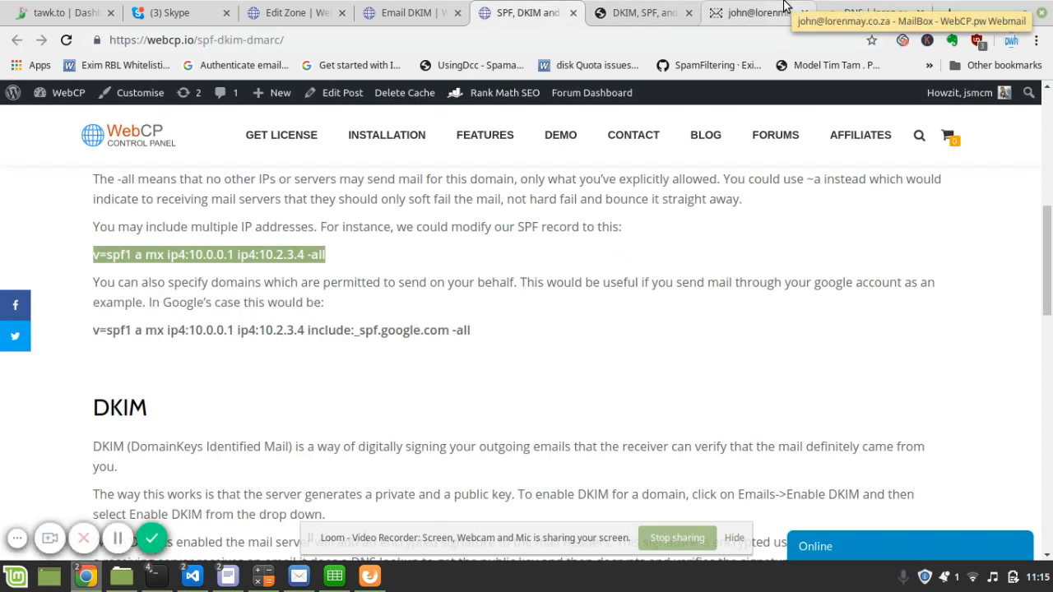
{"action": "left_click", "coordinate": [864, 12]}
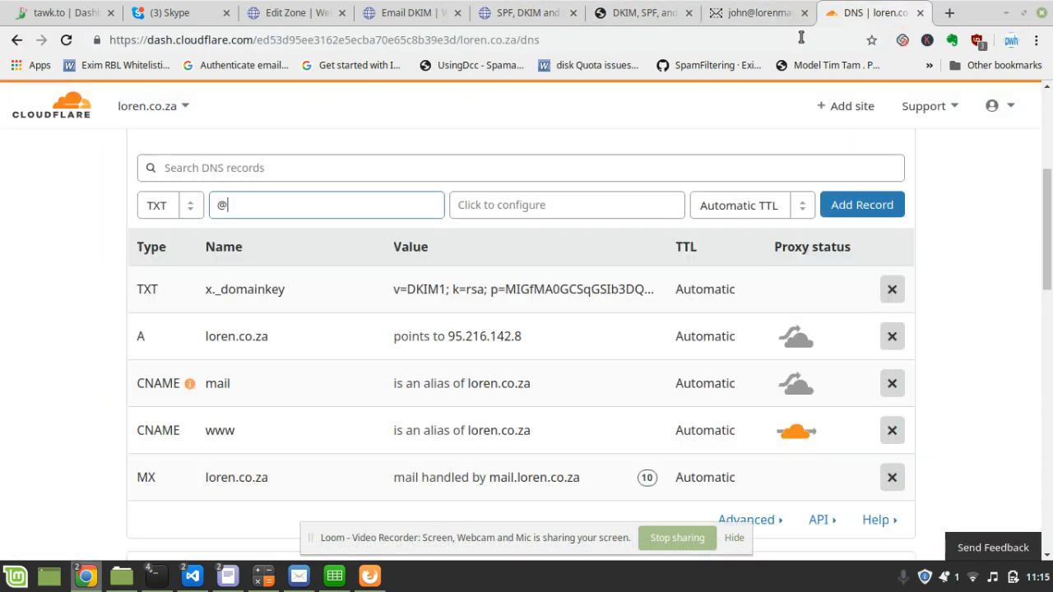
{"action": "left_click", "coordinate": [573, 212]}
{"action": "type", "text": "\"v=spf1 a mx ip4:95.216.142.8 -all\""}
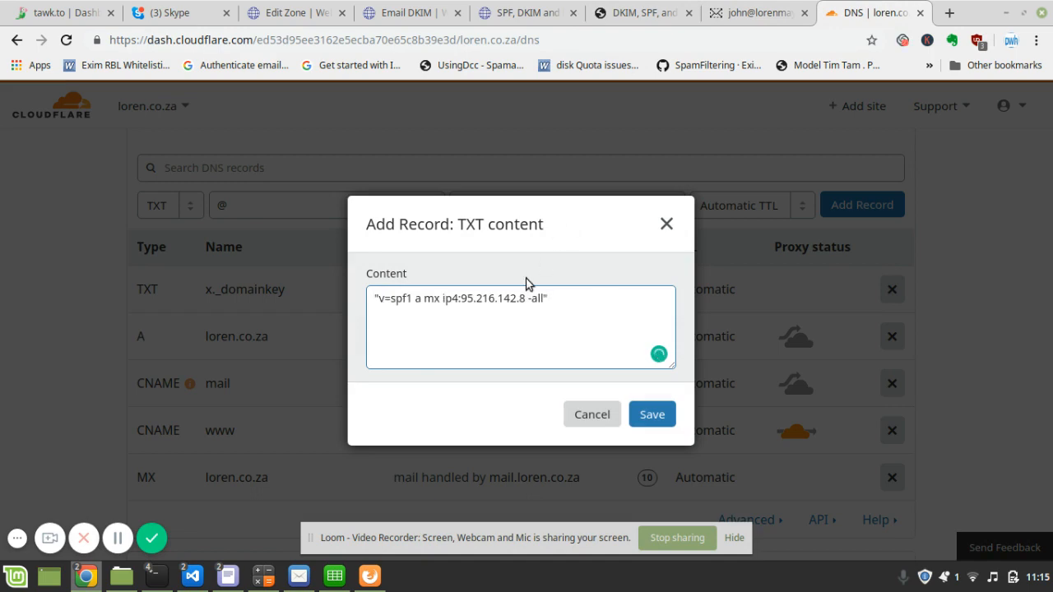
{"action": "left_click", "coordinate": [650, 414]}
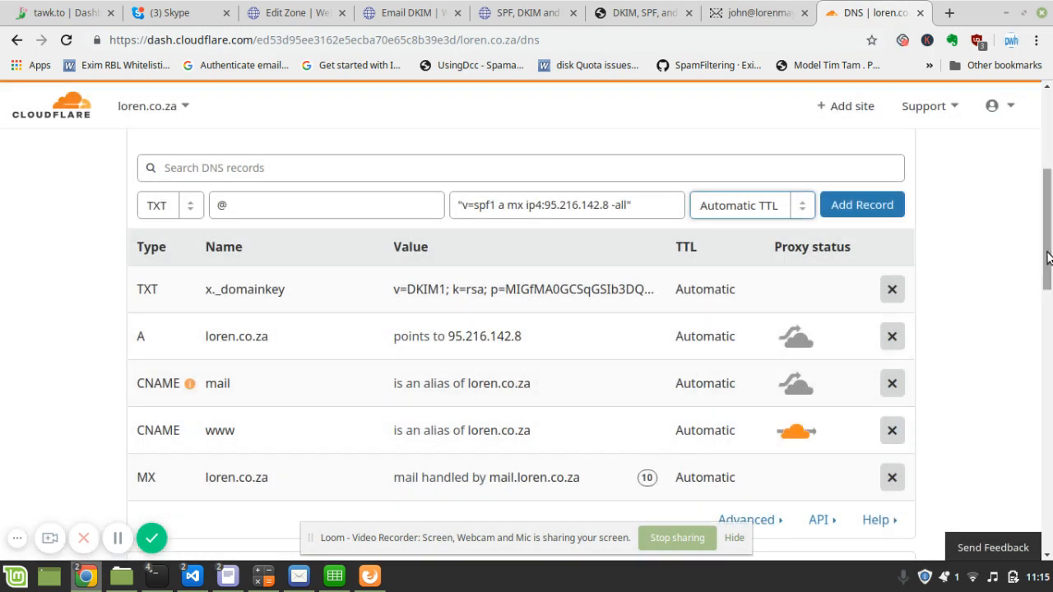
{"action": "scroll", "coordinate": [348, 201], "scroll_direction": "down", "scroll_amount": 2}
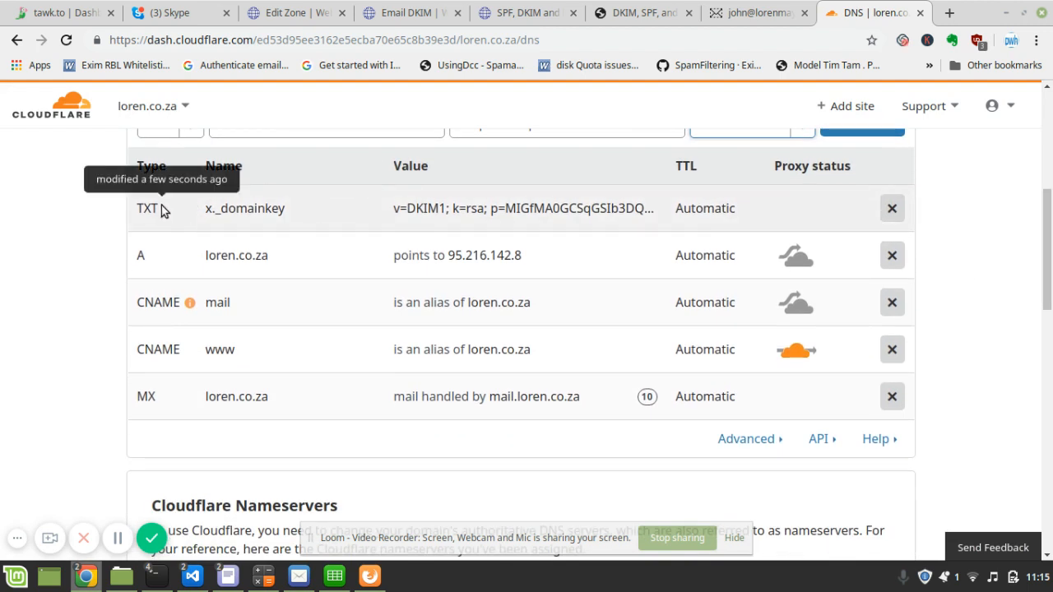
{"action": "scroll", "coordinate": [1033, 236], "scroll_direction": "up", "scroll_amount": 3}
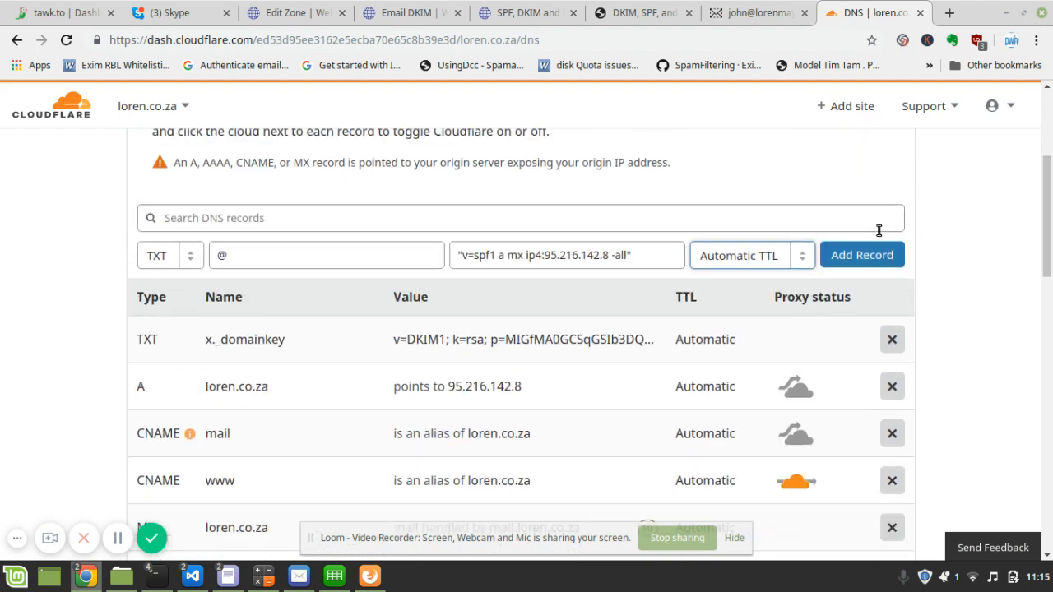
{"action": "left_click", "coordinate": [857, 246]}
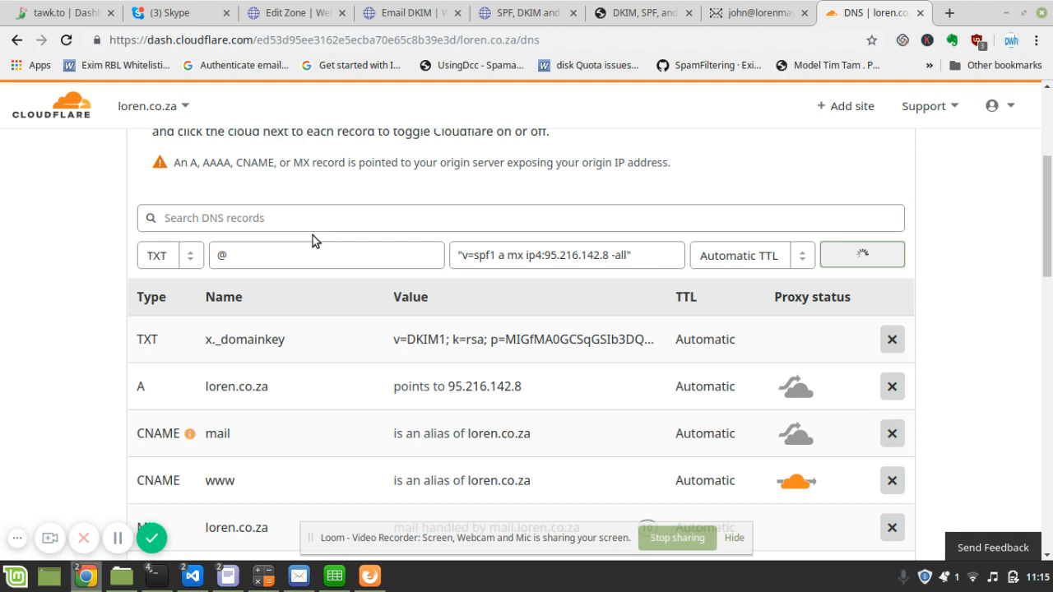
{"action": "left_click", "coordinate": [279, 10]}
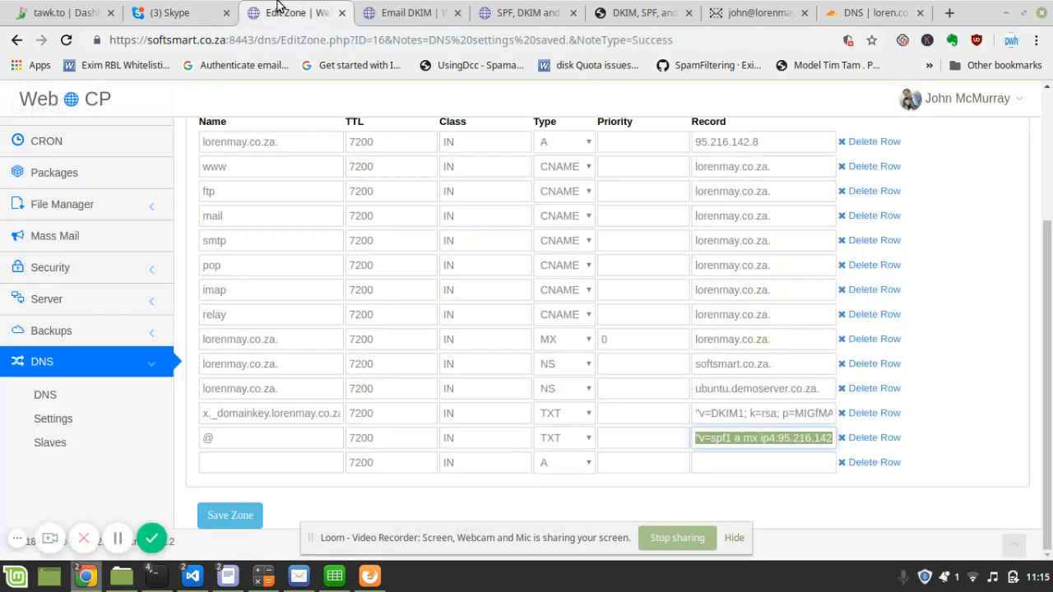
{"action": "left_click", "coordinate": [872, 10]}
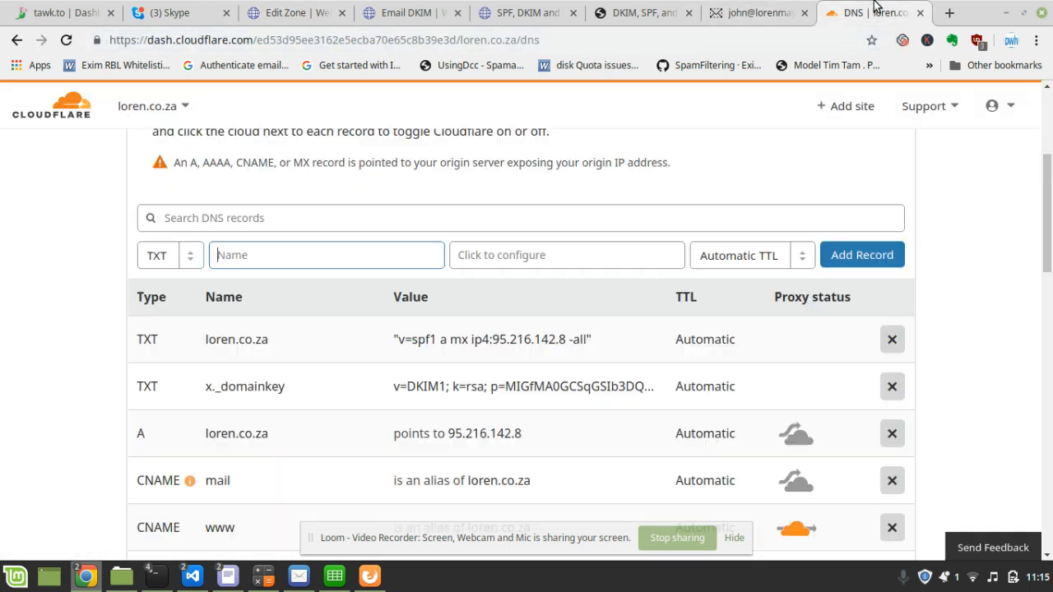
{"action": "scroll", "coordinate": [287, 313], "scroll_direction": "down", "scroll_amount": 2}
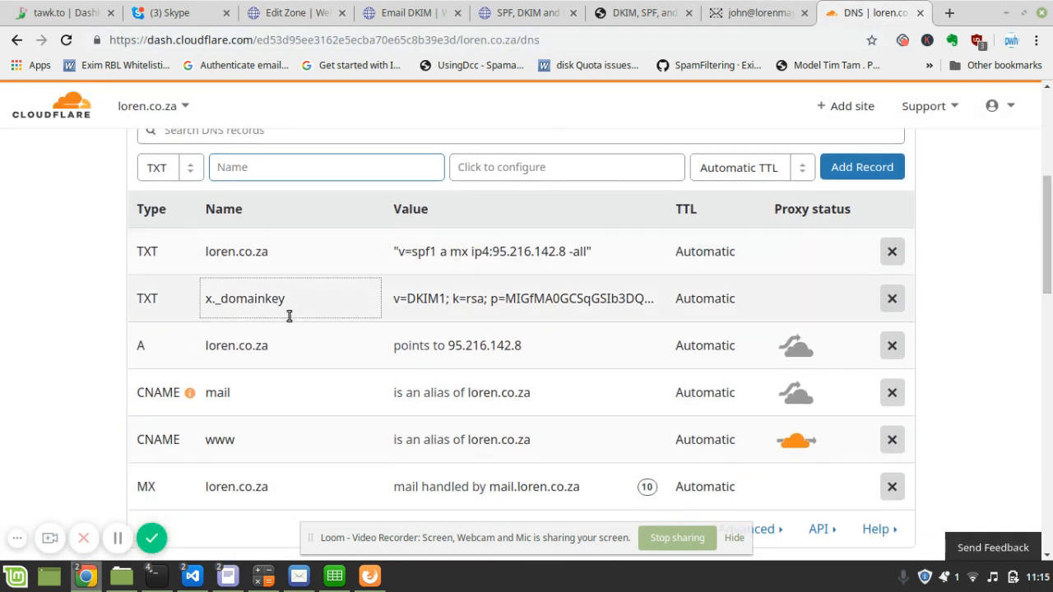
- From the Email DKIM tab, go to the Domains page and open Add new Domain
{"action": "left_click", "coordinate": [407, 17]}
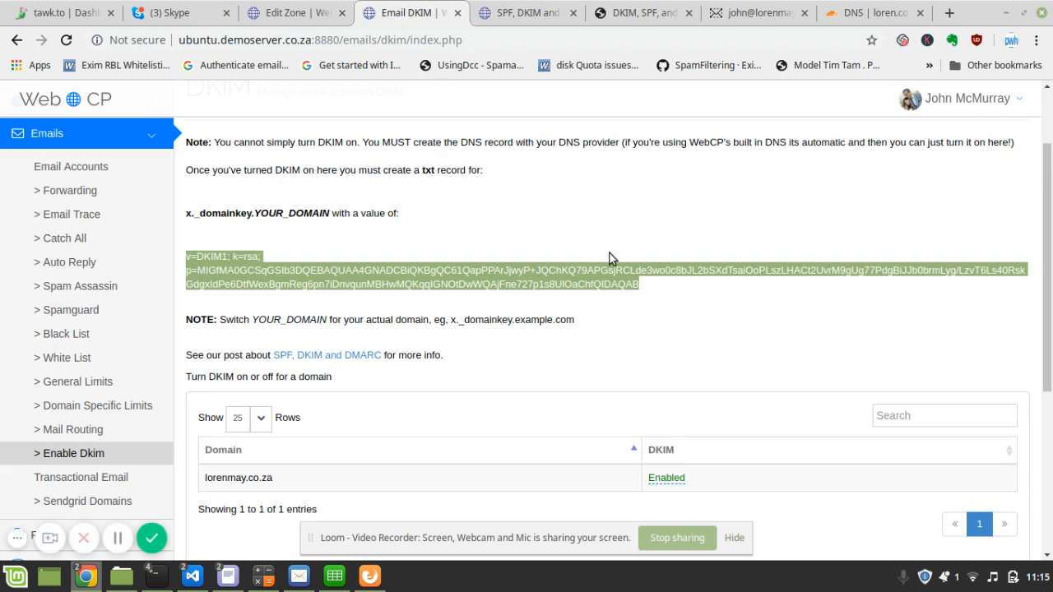
{"action": "scroll", "coordinate": [1038, 224], "scroll_direction": "up", "scroll_amount": 2}
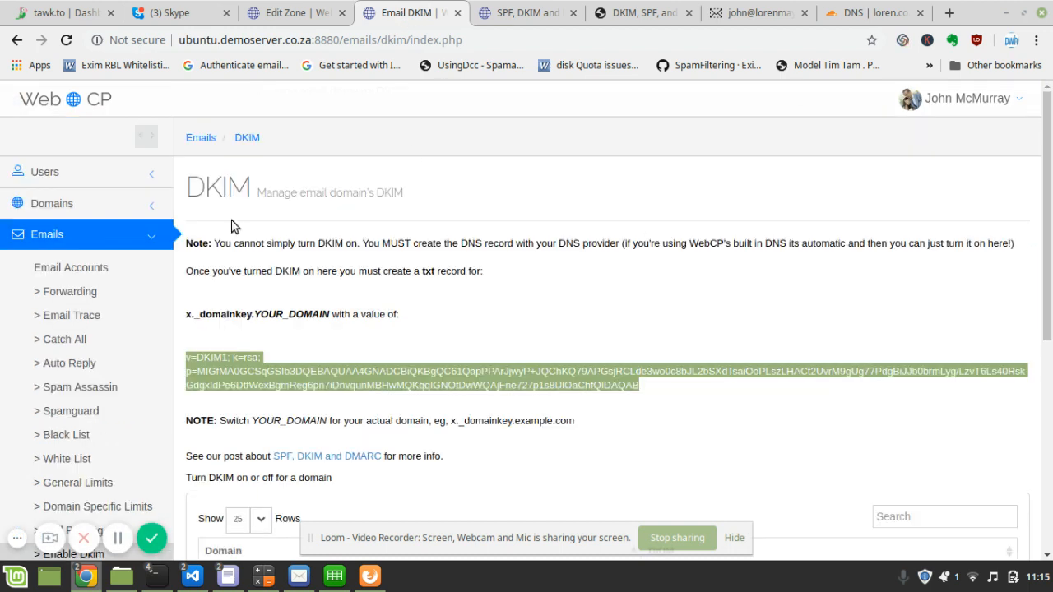
{"action": "left_click", "coordinate": [149, 205]}
{"action": "left_click", "coordinate": [97, 244]}
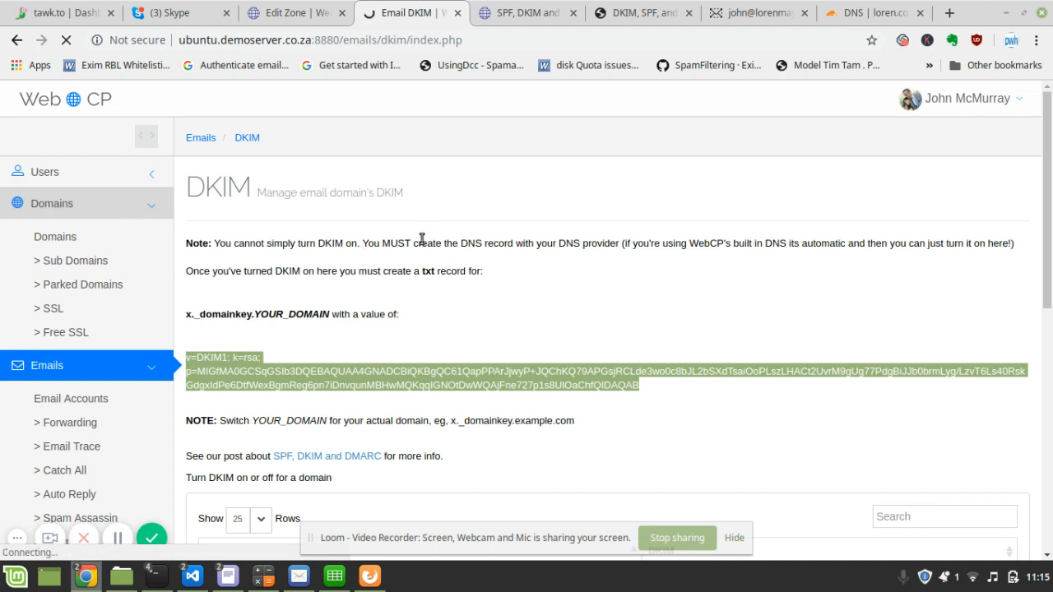
{"action": "left_click_drag", "start_coordinate": [1050, 140], "coordinate": [1040, 214]}
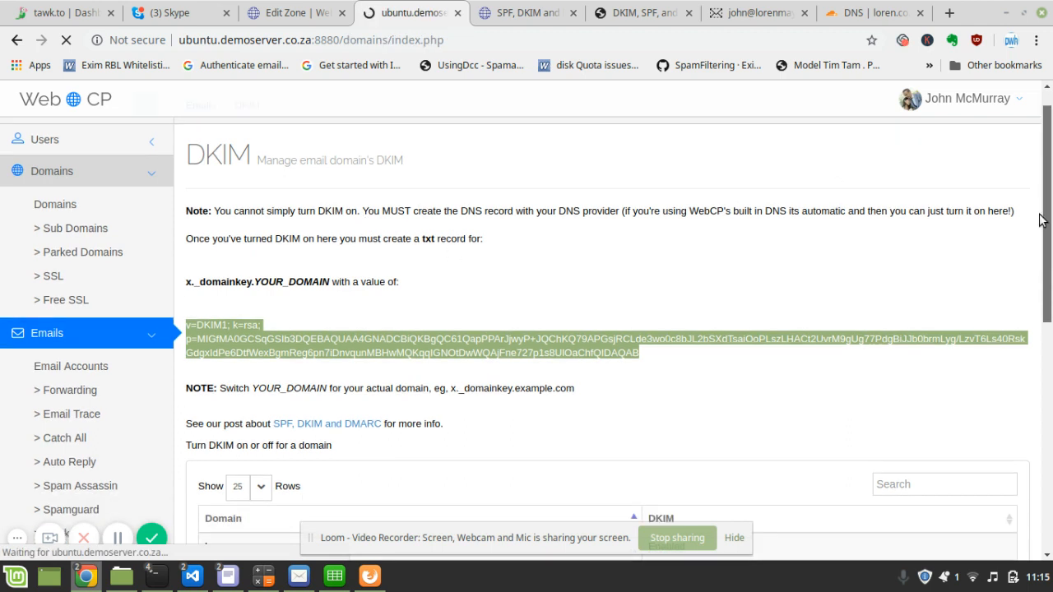
{"action": "scroll", "coordinate": [1029, 362], "scroll_direction": "down", "scroll_amount": 3}
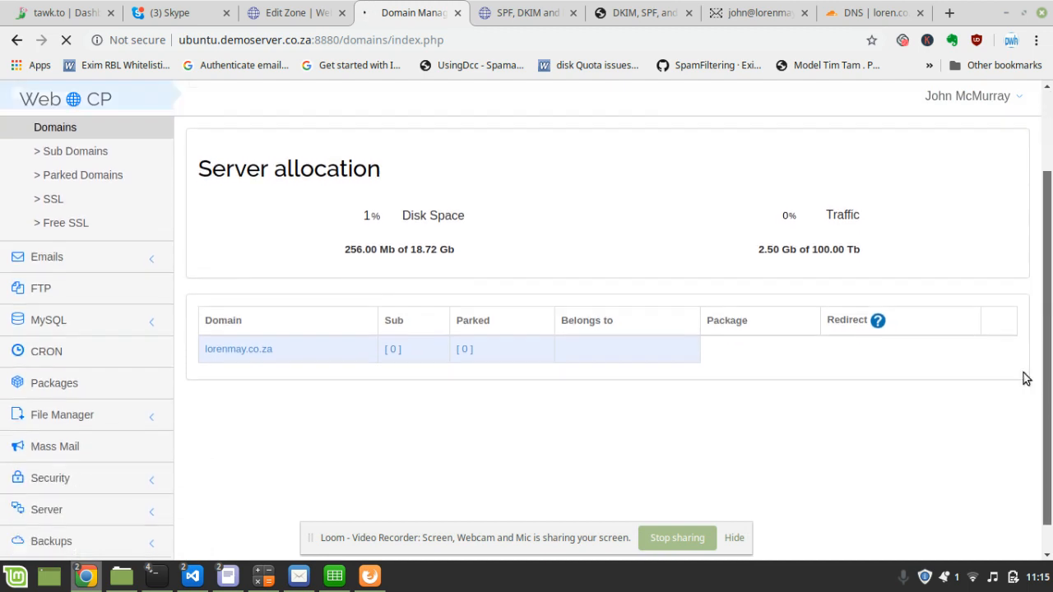
{"action": "left_click", "coordinate": [244, 443]}
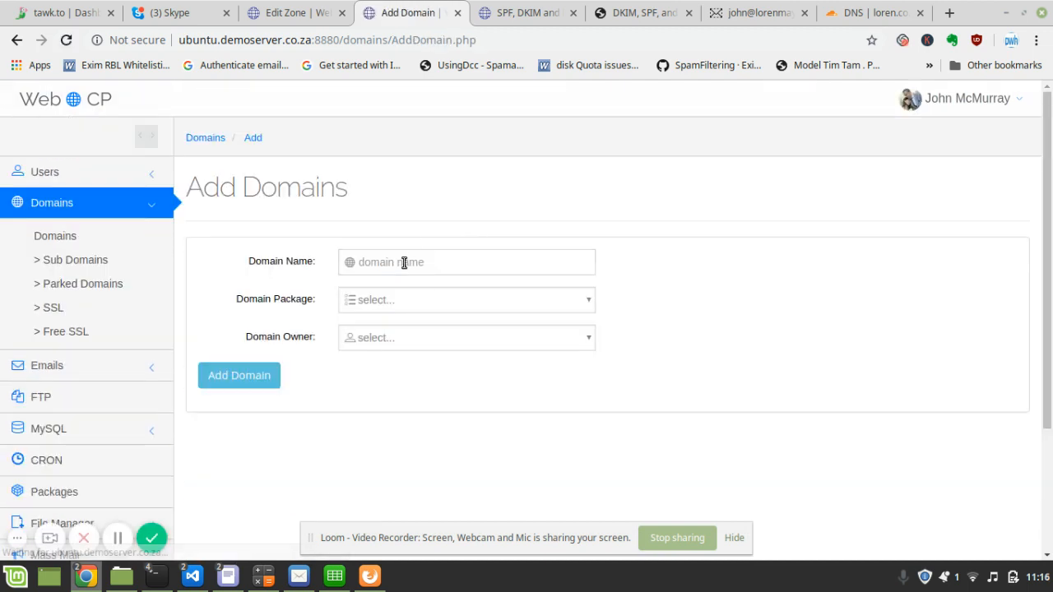
- Add example.com with the 256Mb package and account owner, then view the DNS zone list
{"action": "left_click", "coordinate": [404, 262]}
{"action": "type", "text": "example.com"}
{"action": "key", "text": "Tab"}
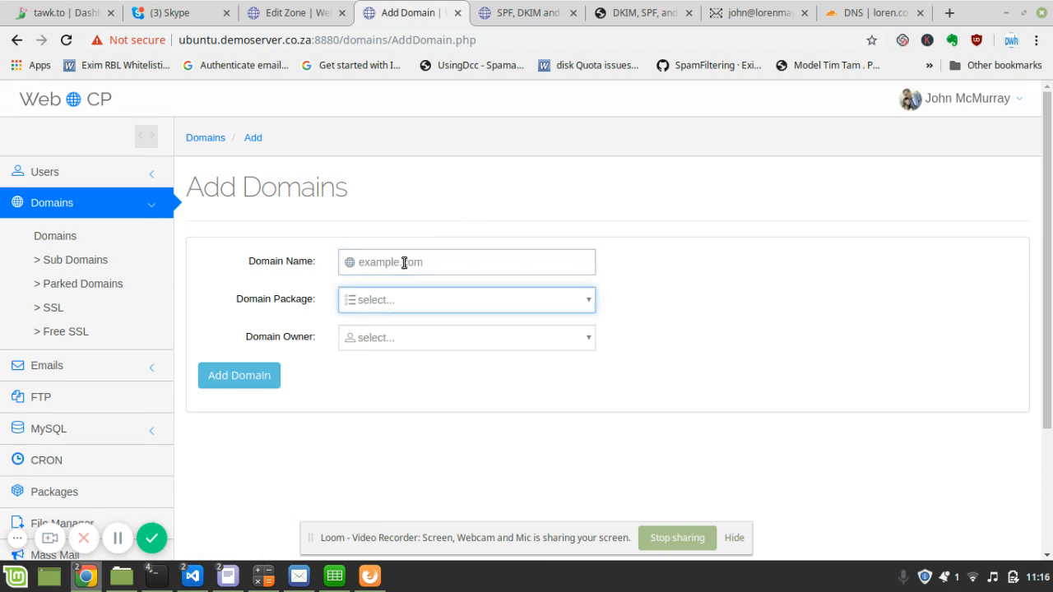
{"action": "key", "text": "Down"}
{"action": "key", "text": "Tab"}
{"action": "key", "text": "Down"}
{"action": "key", "text": "Tab"}
{"action": "key", "text": "Return"}
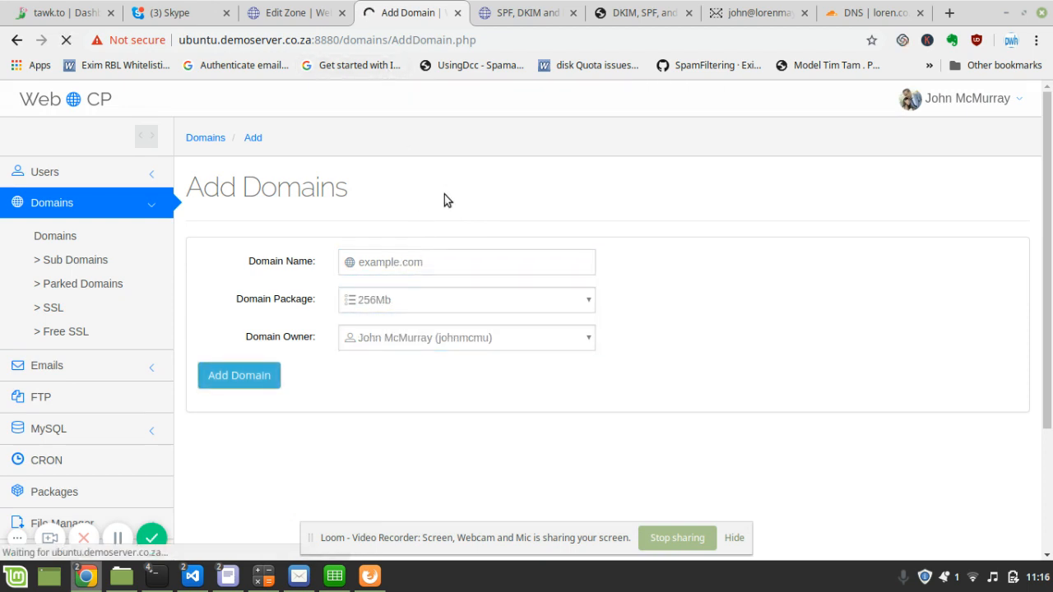
{"action": "left_click", "coordinate": [300, 14]}
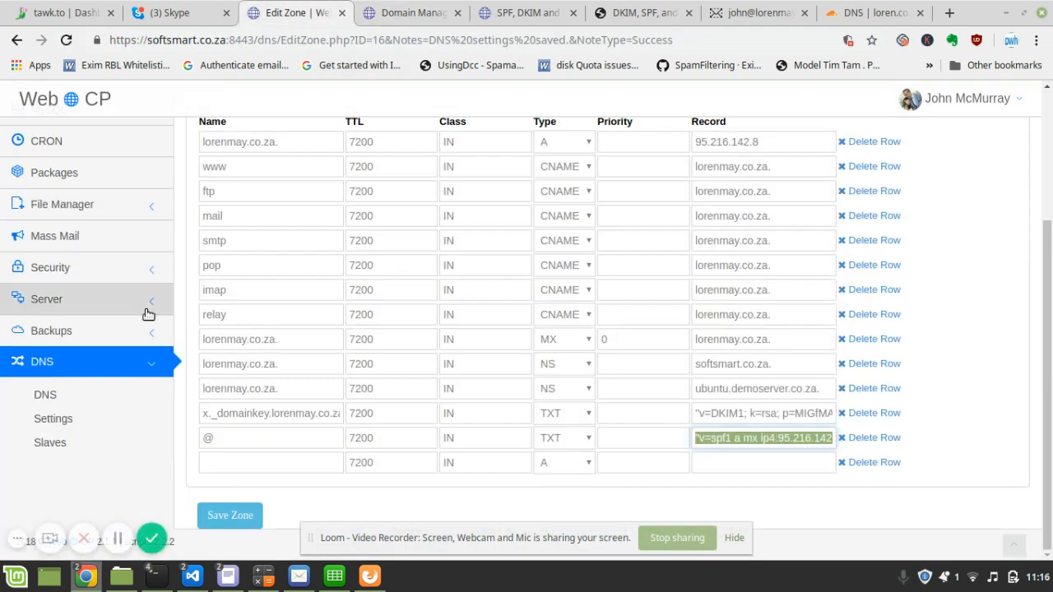
{"action": "left_click", "coordinate": [56, 395]}
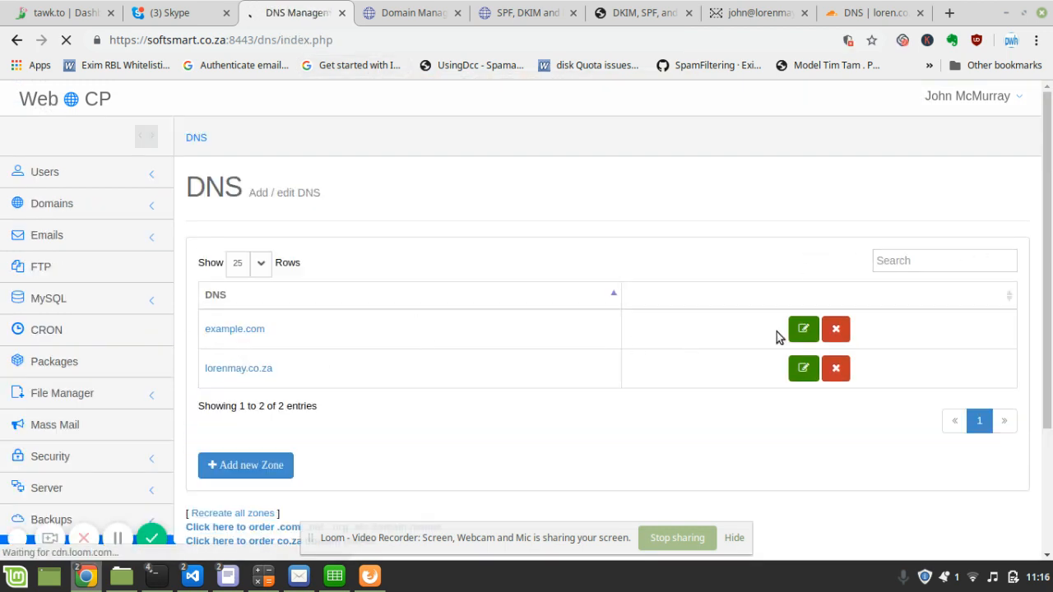
- Check example.com's zone for SPF and DKIM TXT records, then open Emails > Enable Dkim
{"action": "left_click", "coordinate": [805, 330]}
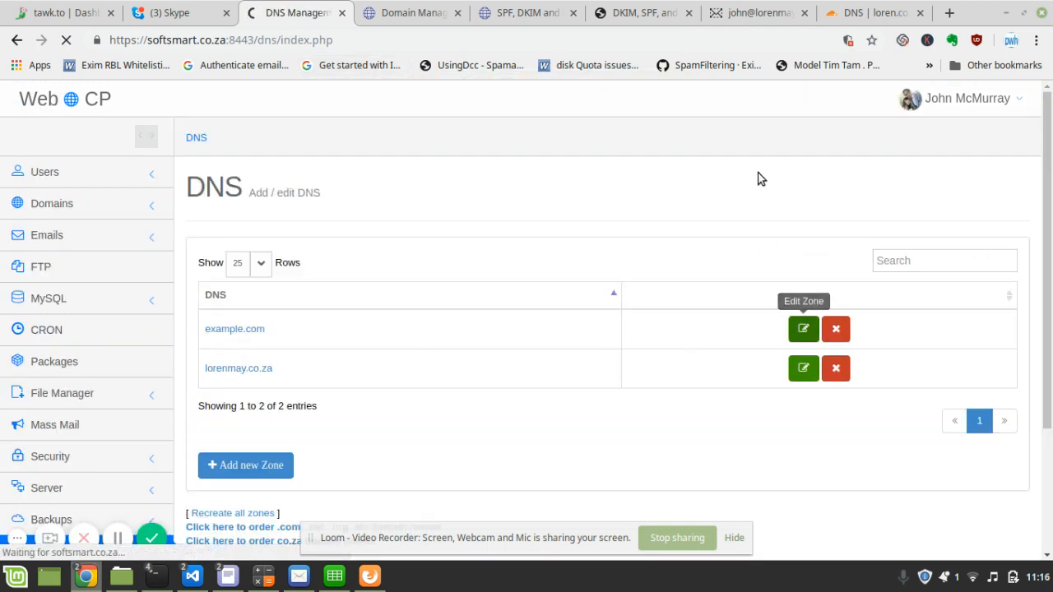
{"action": "left_click_drag", "start_coordinate": [1047, 140], "coordinate": [1048, 174]}
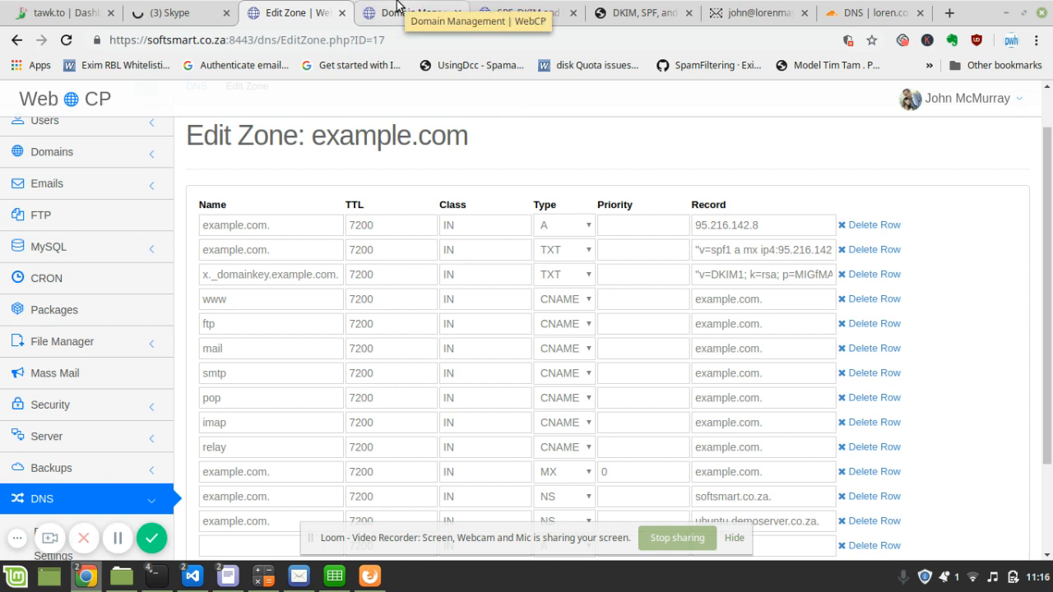
{"action": "left_click", "coordinate": [397, 8]}
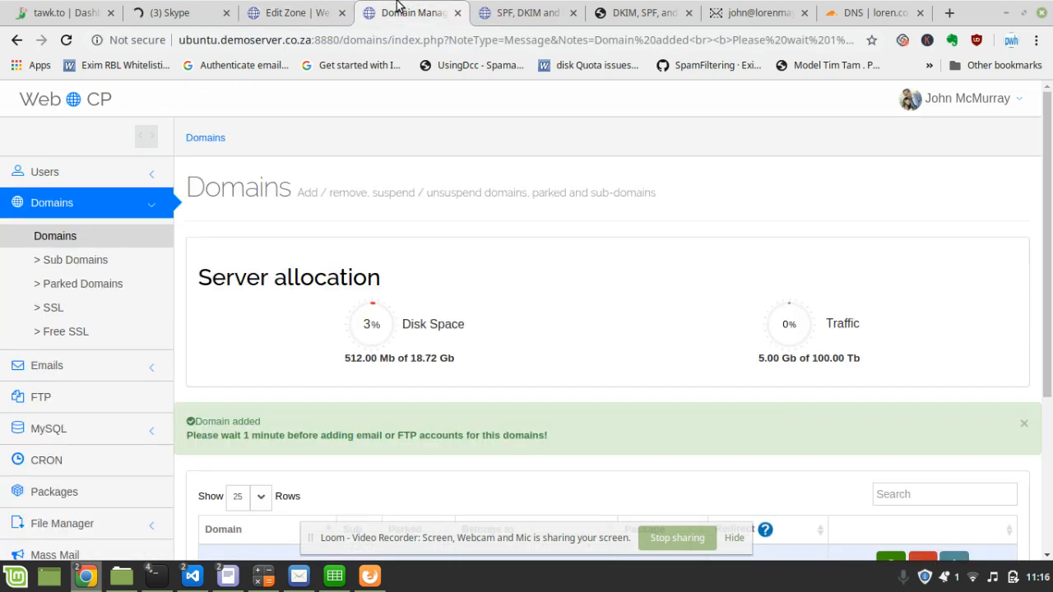
{"action": "left_click", "coordinate": [76, 368]}
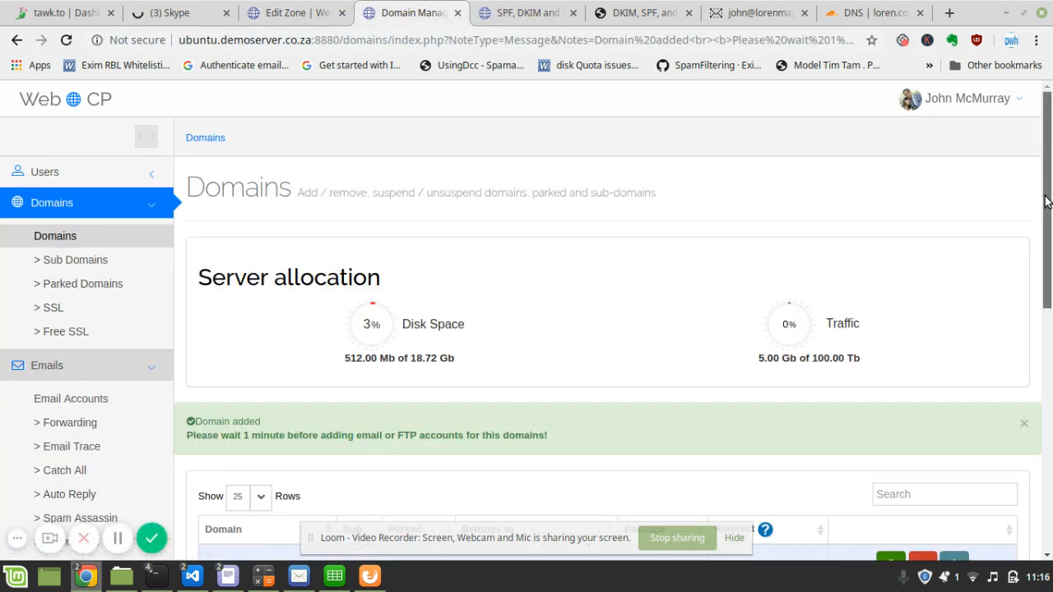
{"action": "left_click_drag", "start_coordinate": [1049, 279], "coordinate": [1048, 429]}
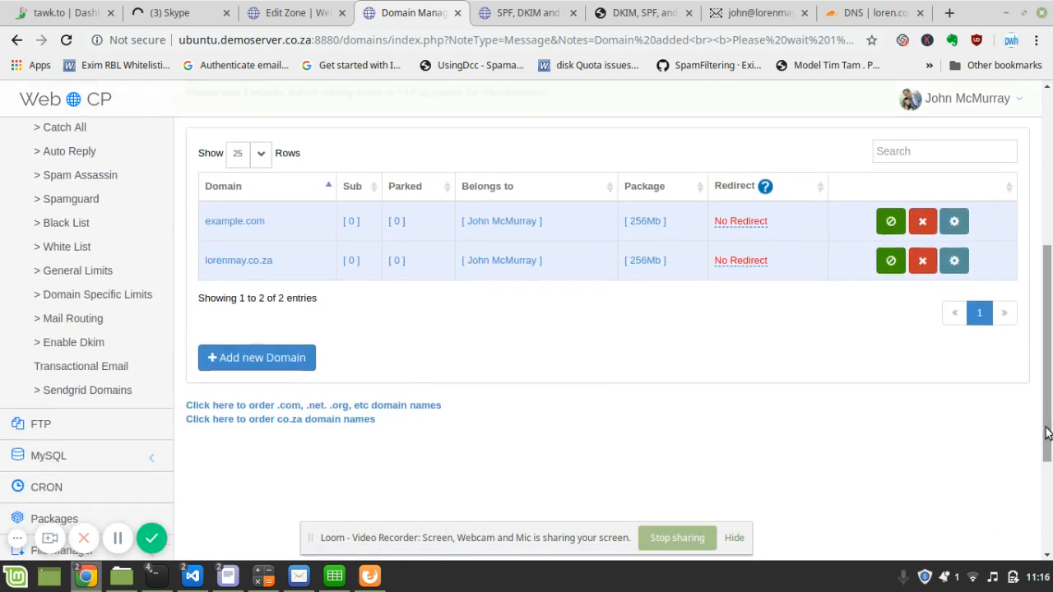
{"action": "left_click", "coordinate": [95, 342]}
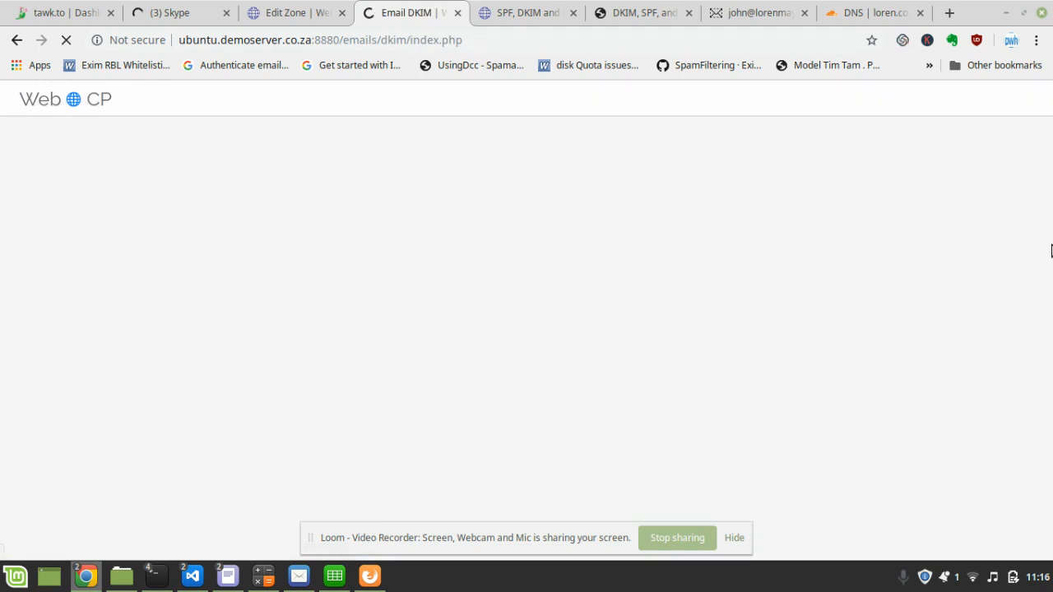
- Change example.com's DKIM status from Not Enabled to Enabled and acknowledge the success alert
{"action": "scroll", "coordinate": [1051, 251], "scroll_direction": "down", "scroll_amount": 5}
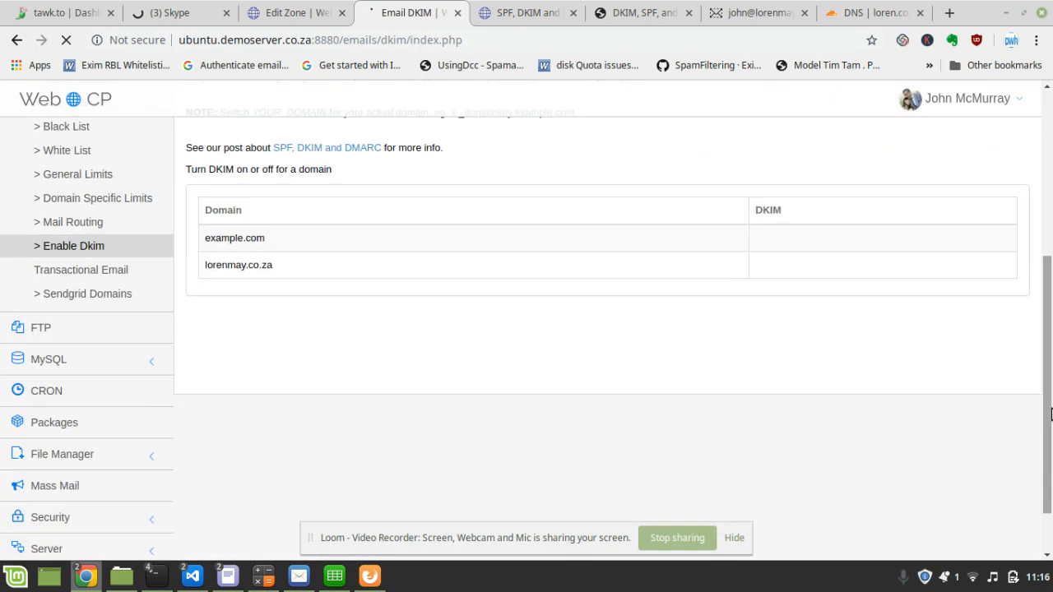
{"action": "left_click", "coordinate": [688, 271]}
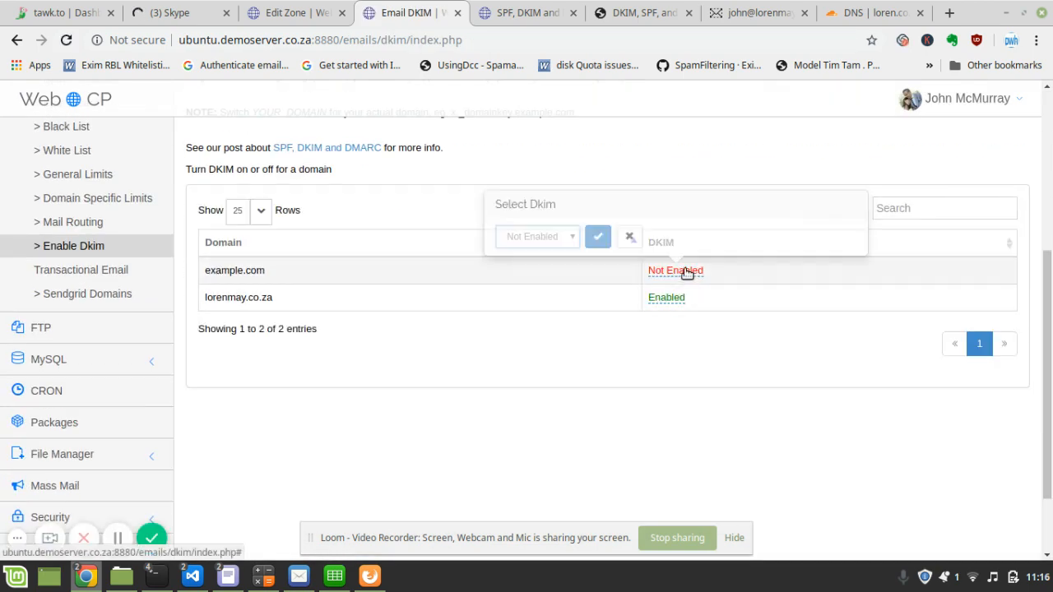
{"action": "left_click", "coordinate": [567, 237]}
{"action": "left_click", "coordinate": [542, 254]}
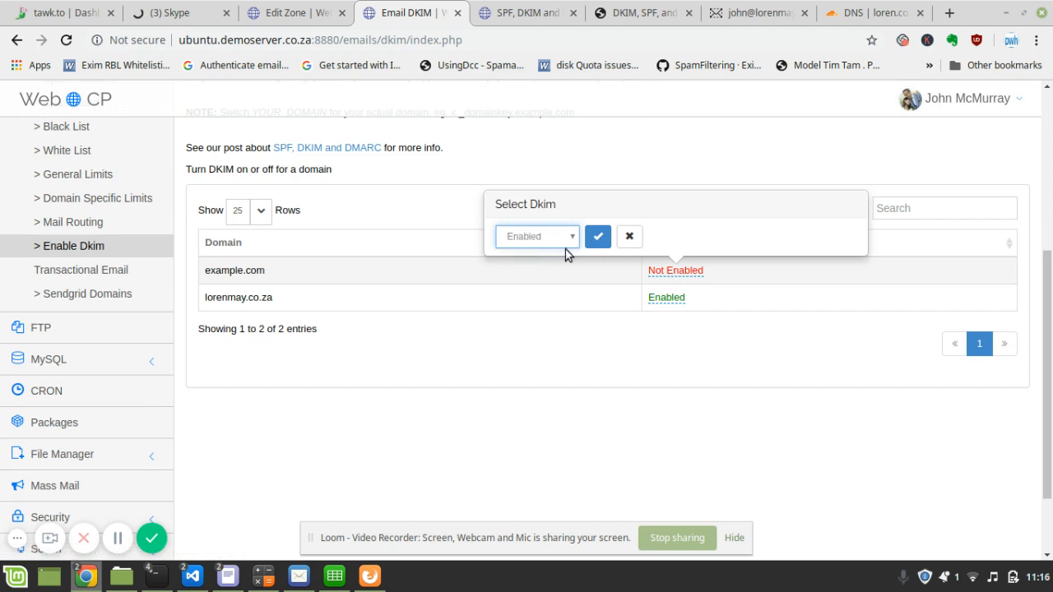
{"action": "left_click", "coordinate": [597, 238]}
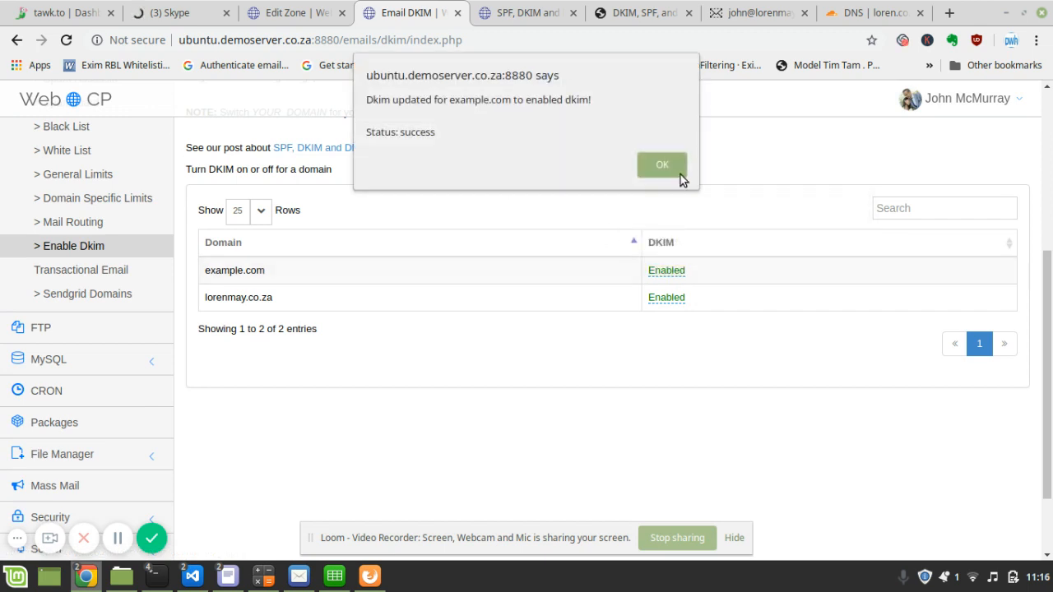
{"action": "left_click", "coordinate": [675, 165]}
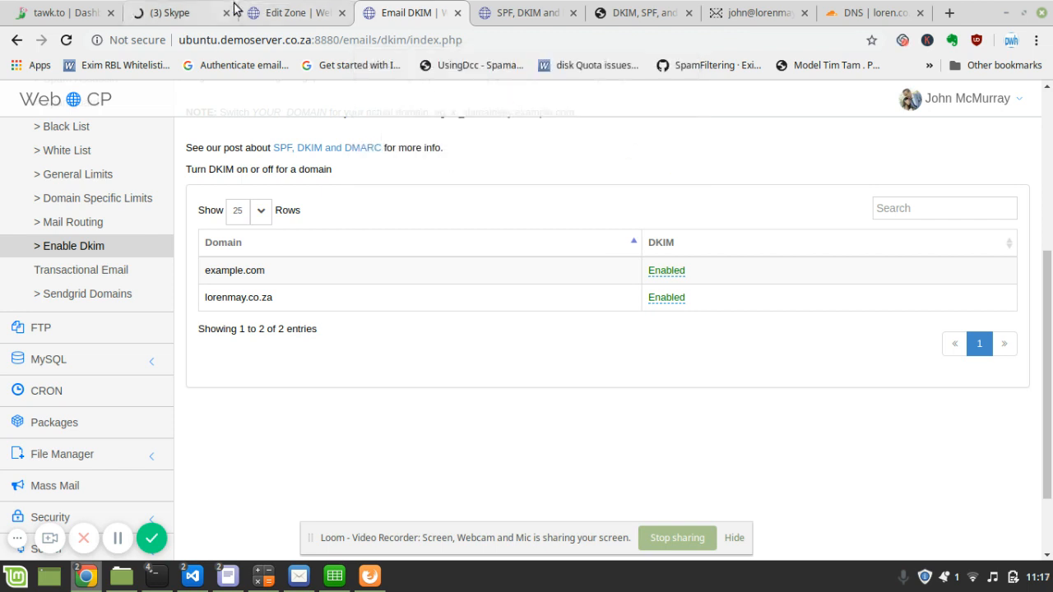
{"action": "left_click", "coordinate": [281, 12]}
- Go to webcp.io from the address bar and open its FORUMS page
{"action": "left_click", "coordinate": [301, 35]}
{"action": "type", "text": "webcp"}
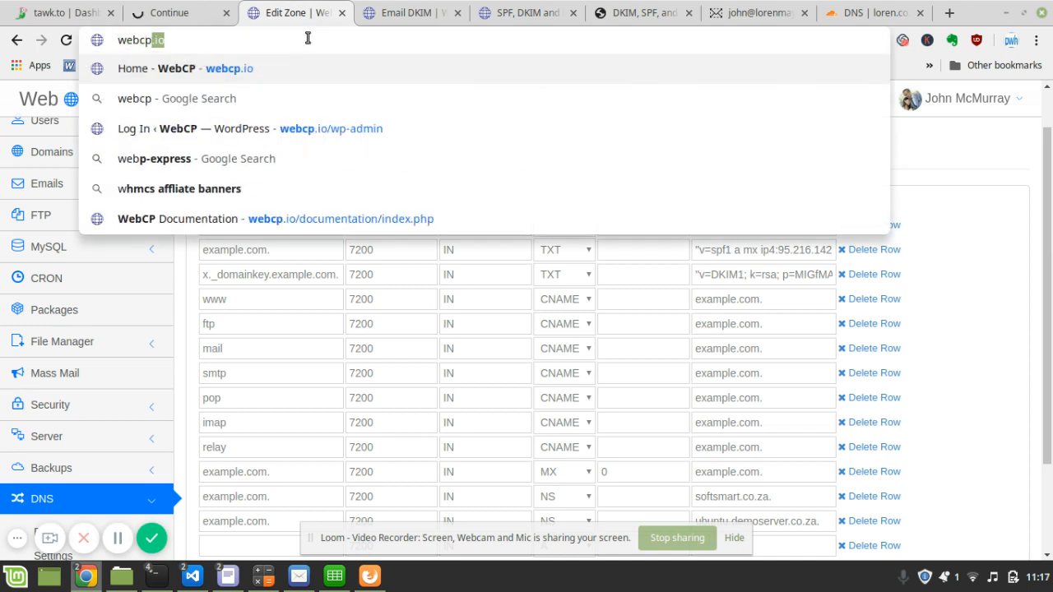
{"action": "key", "text": "Return"}
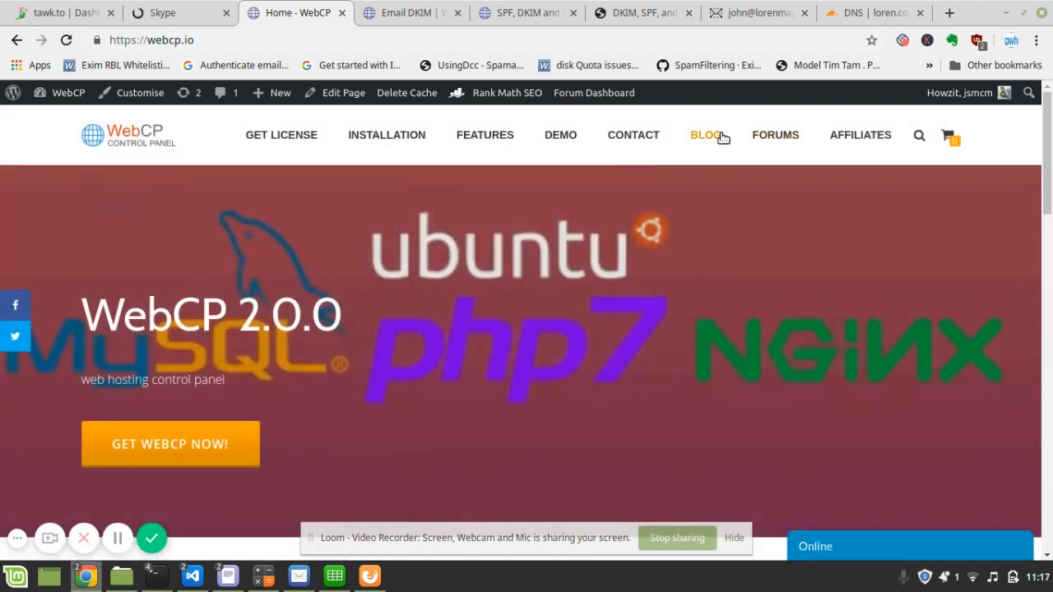
{"action": "left_click", "coordinate": [788, 145]}
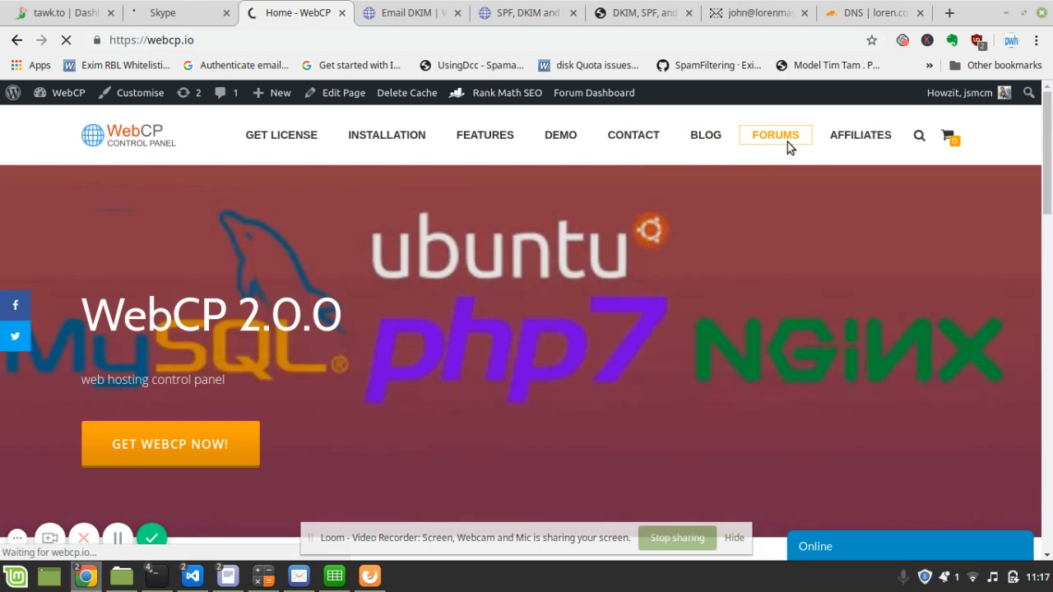